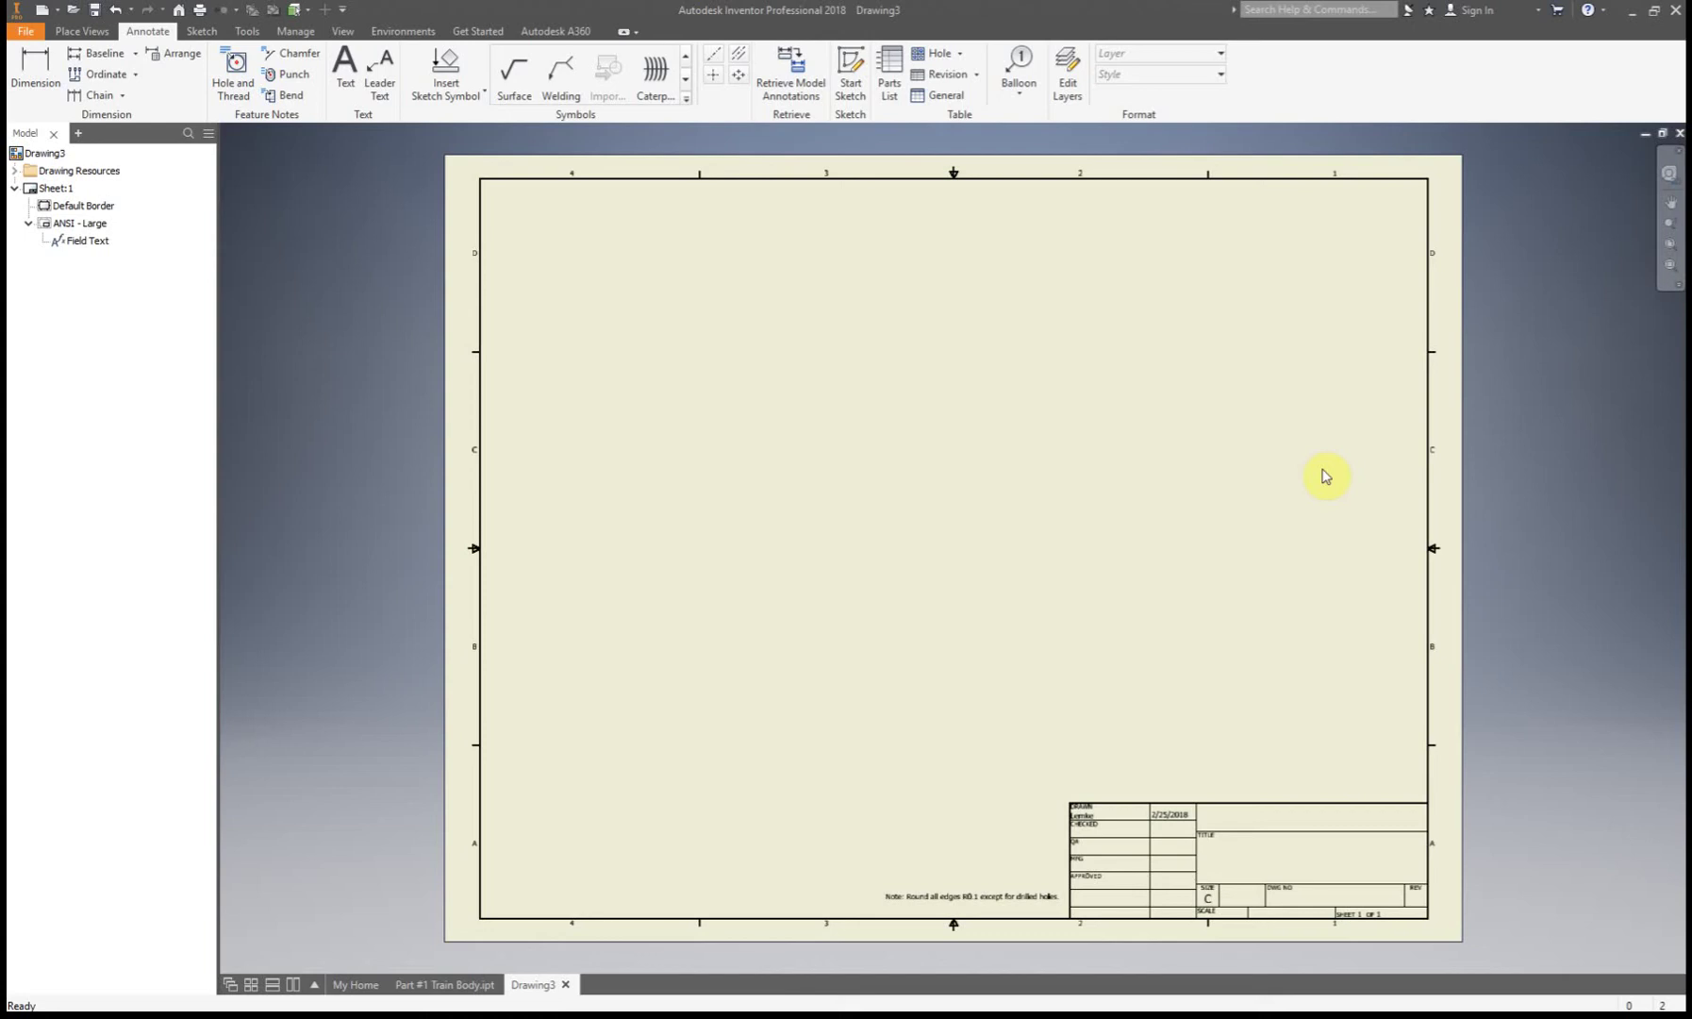
Zoom back to the full sheet and start a base view of the train body
scroll(1247, 968, "down", 6)
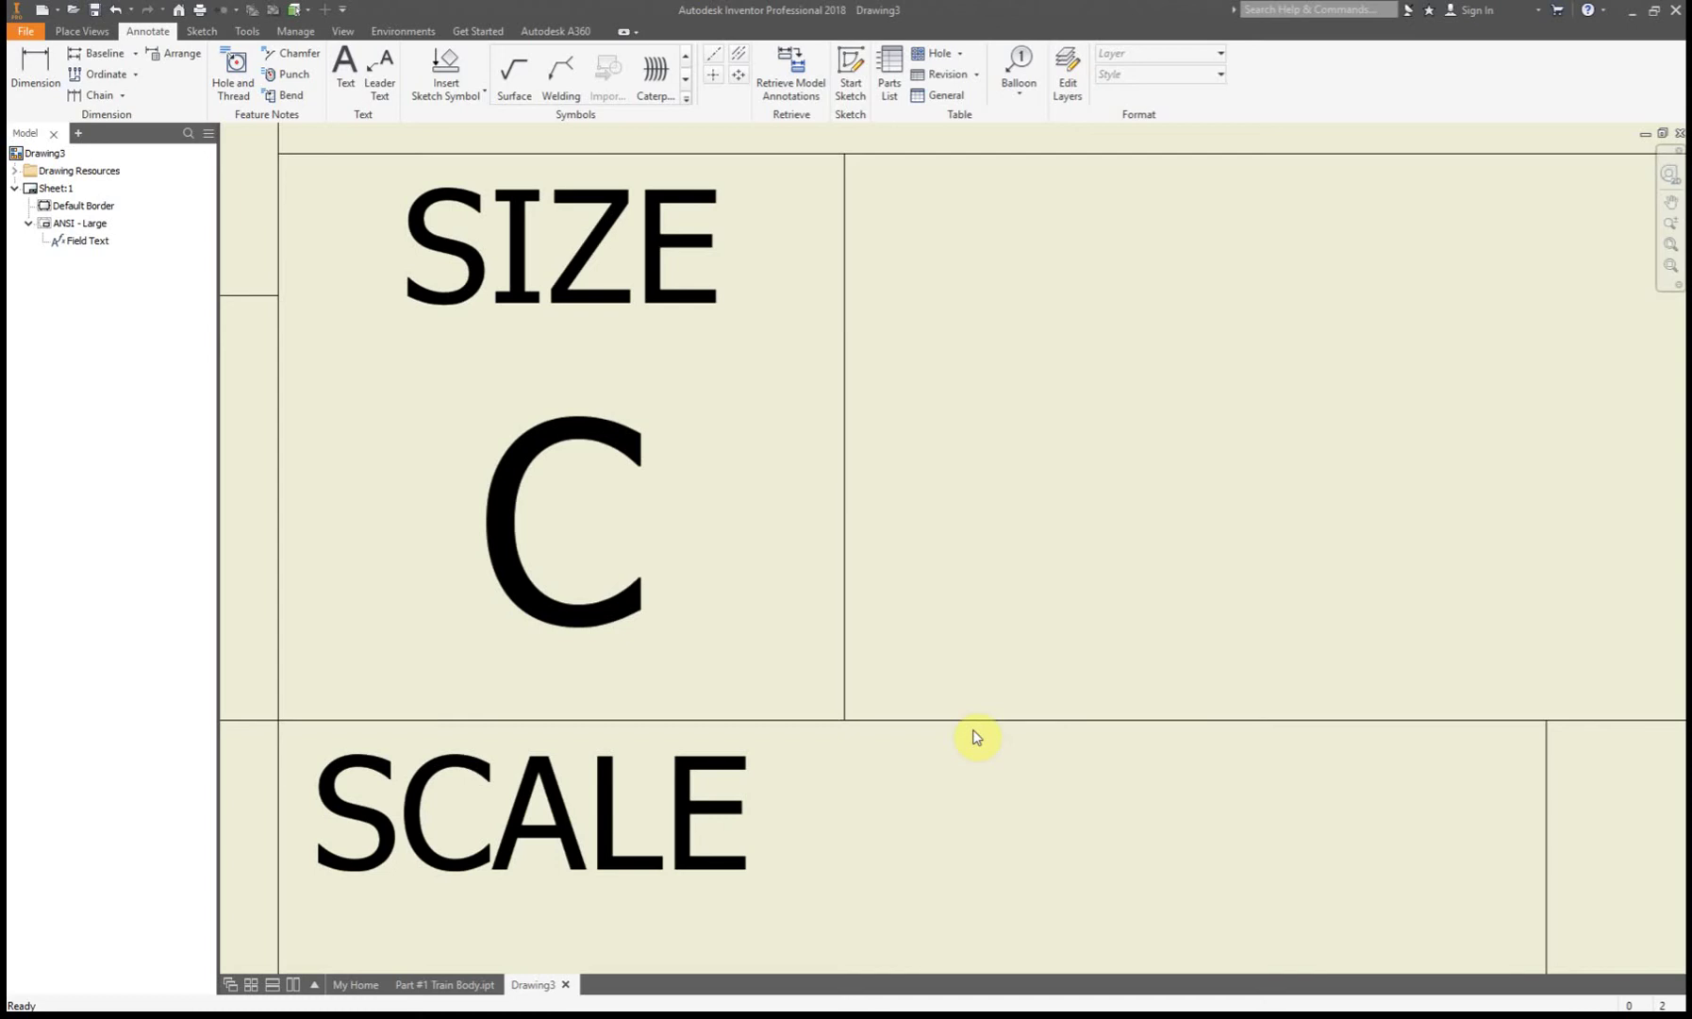
key("Home")
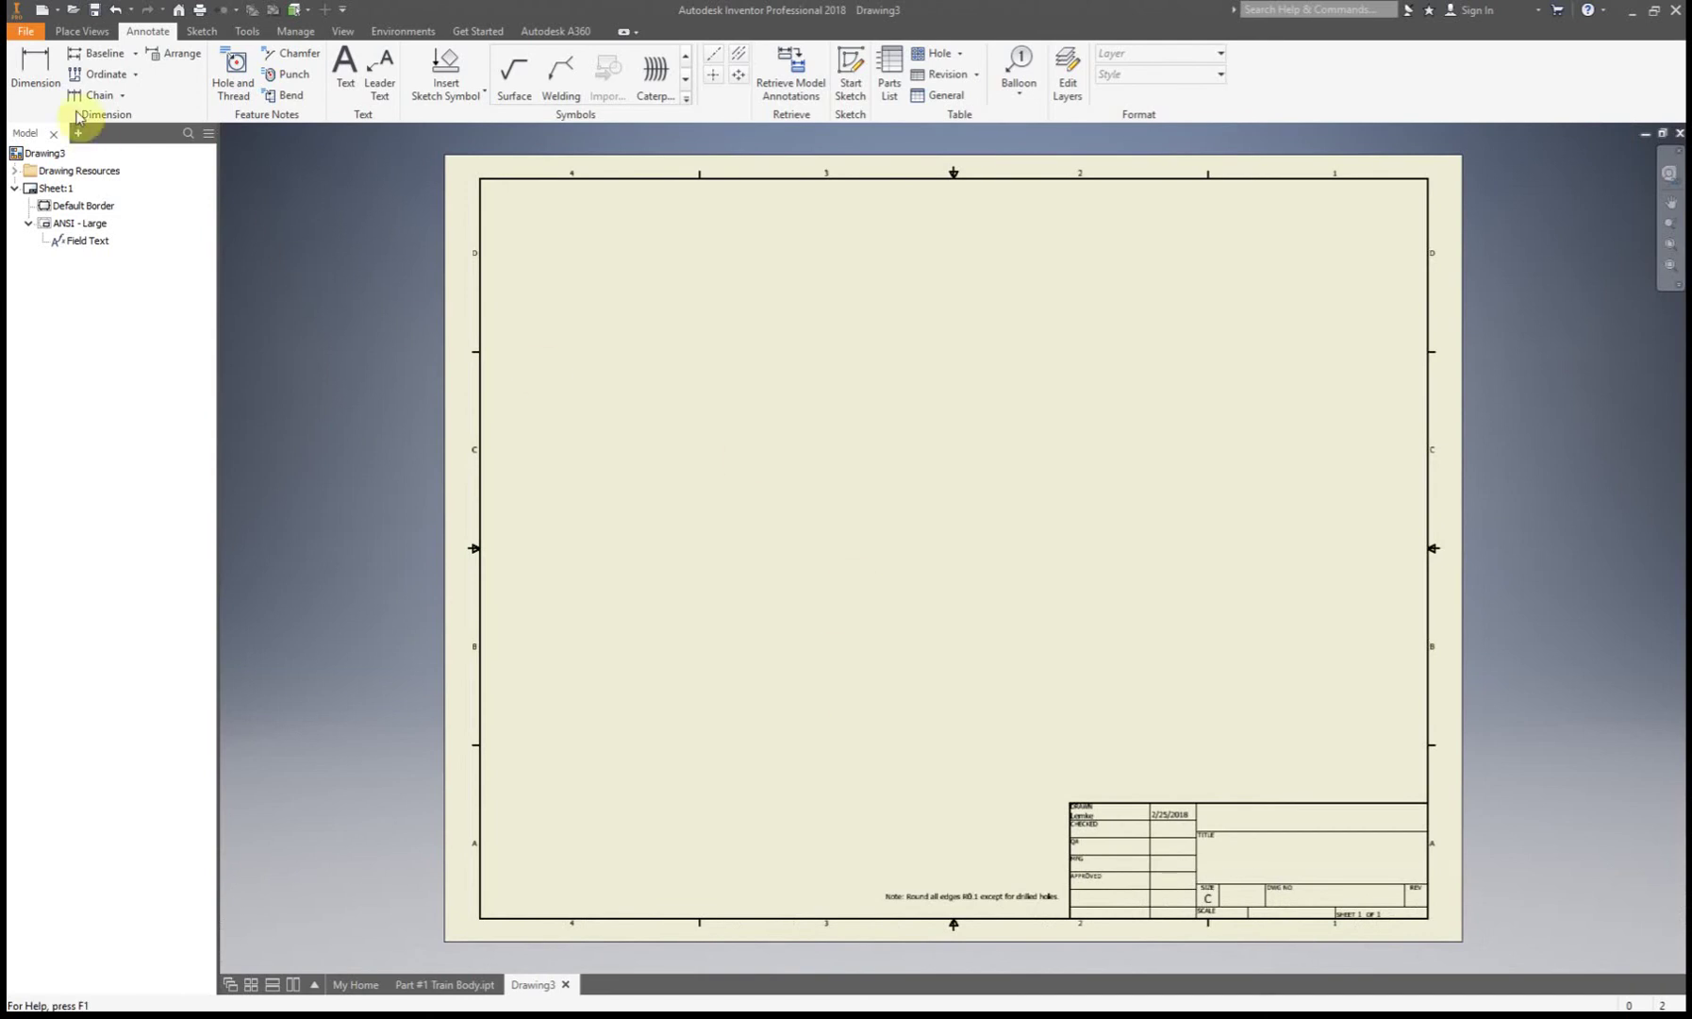
left_click(82, 31)
left_click(19, 64)
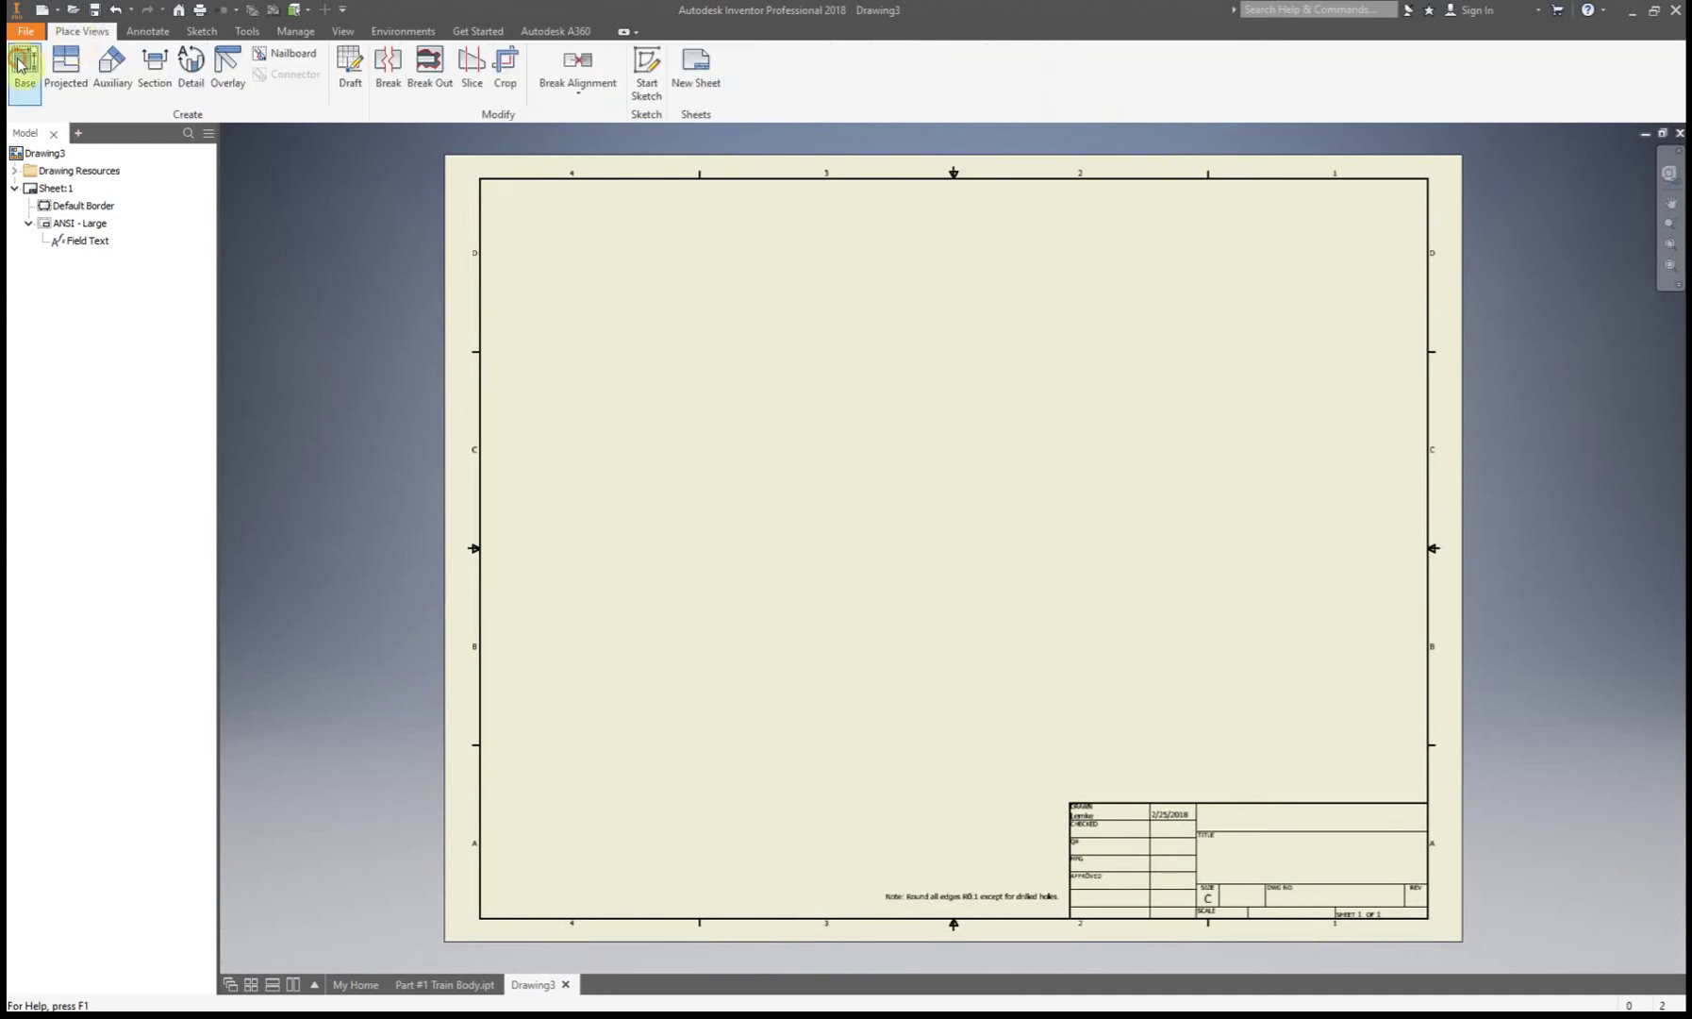
Rotate the base view preview with the ViewCube arrows to the left side, then try isometric
mouse_move(1097, 417)
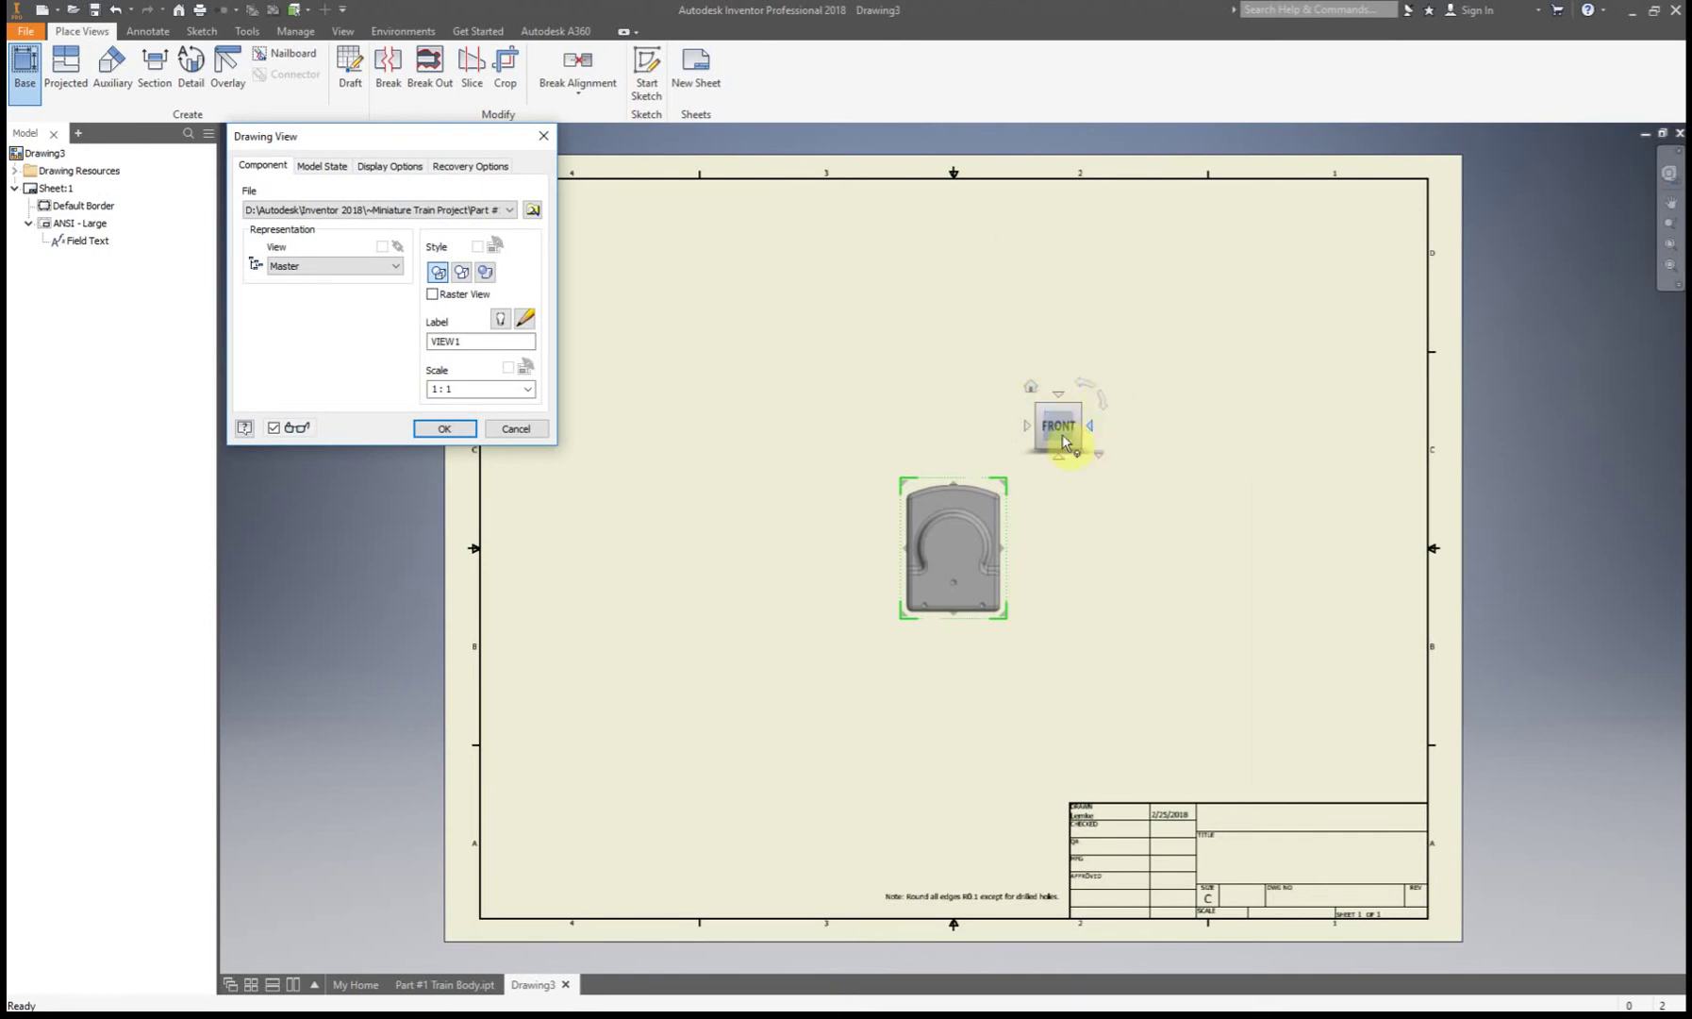
left_click(1025, 426)
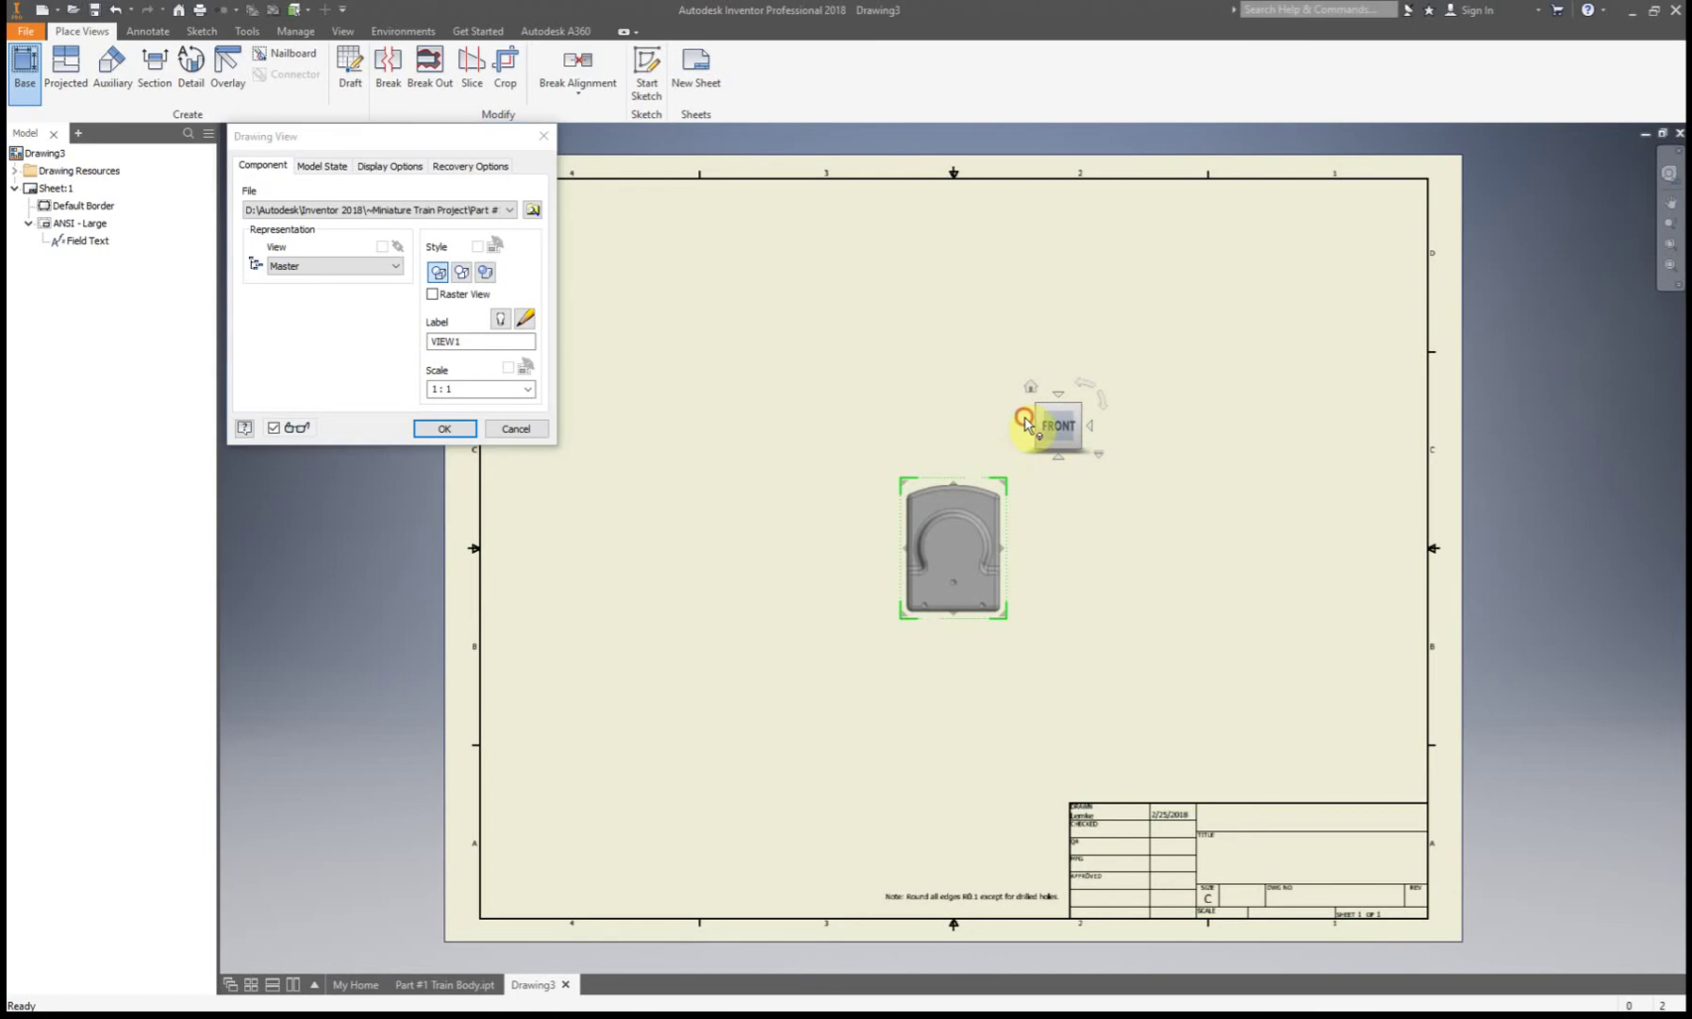
left_click(1028, 430)
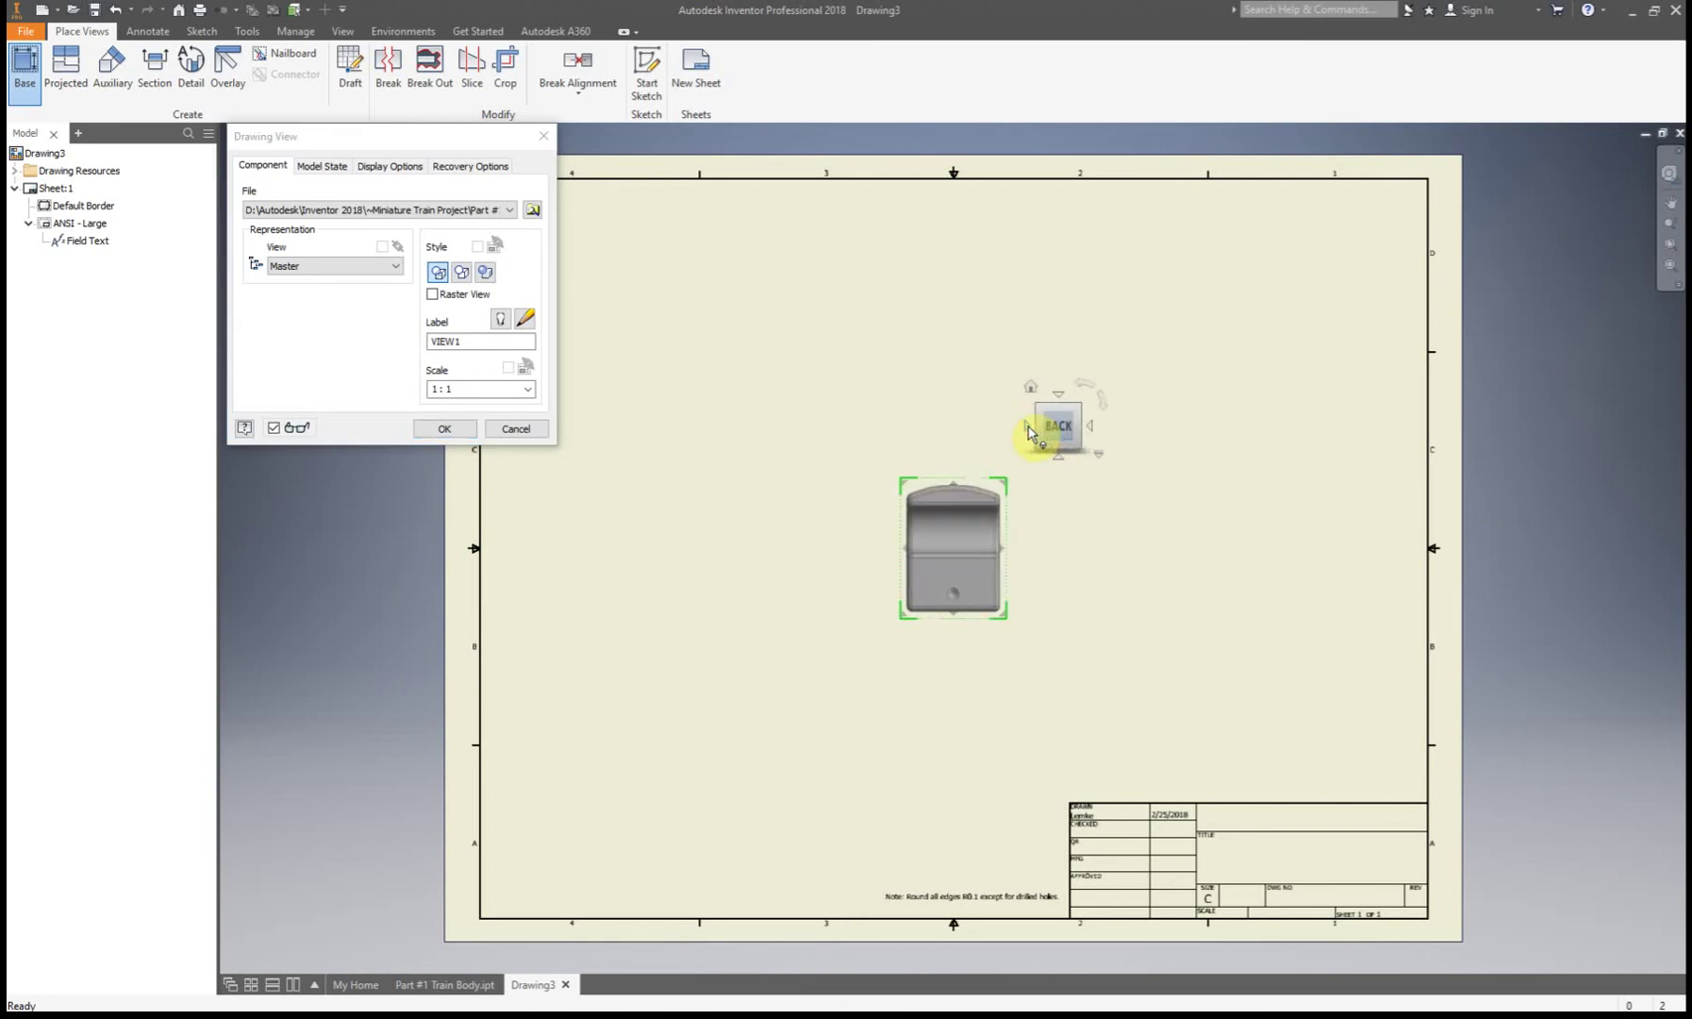
left_click(1028, 429)
left_click(1028, 429)
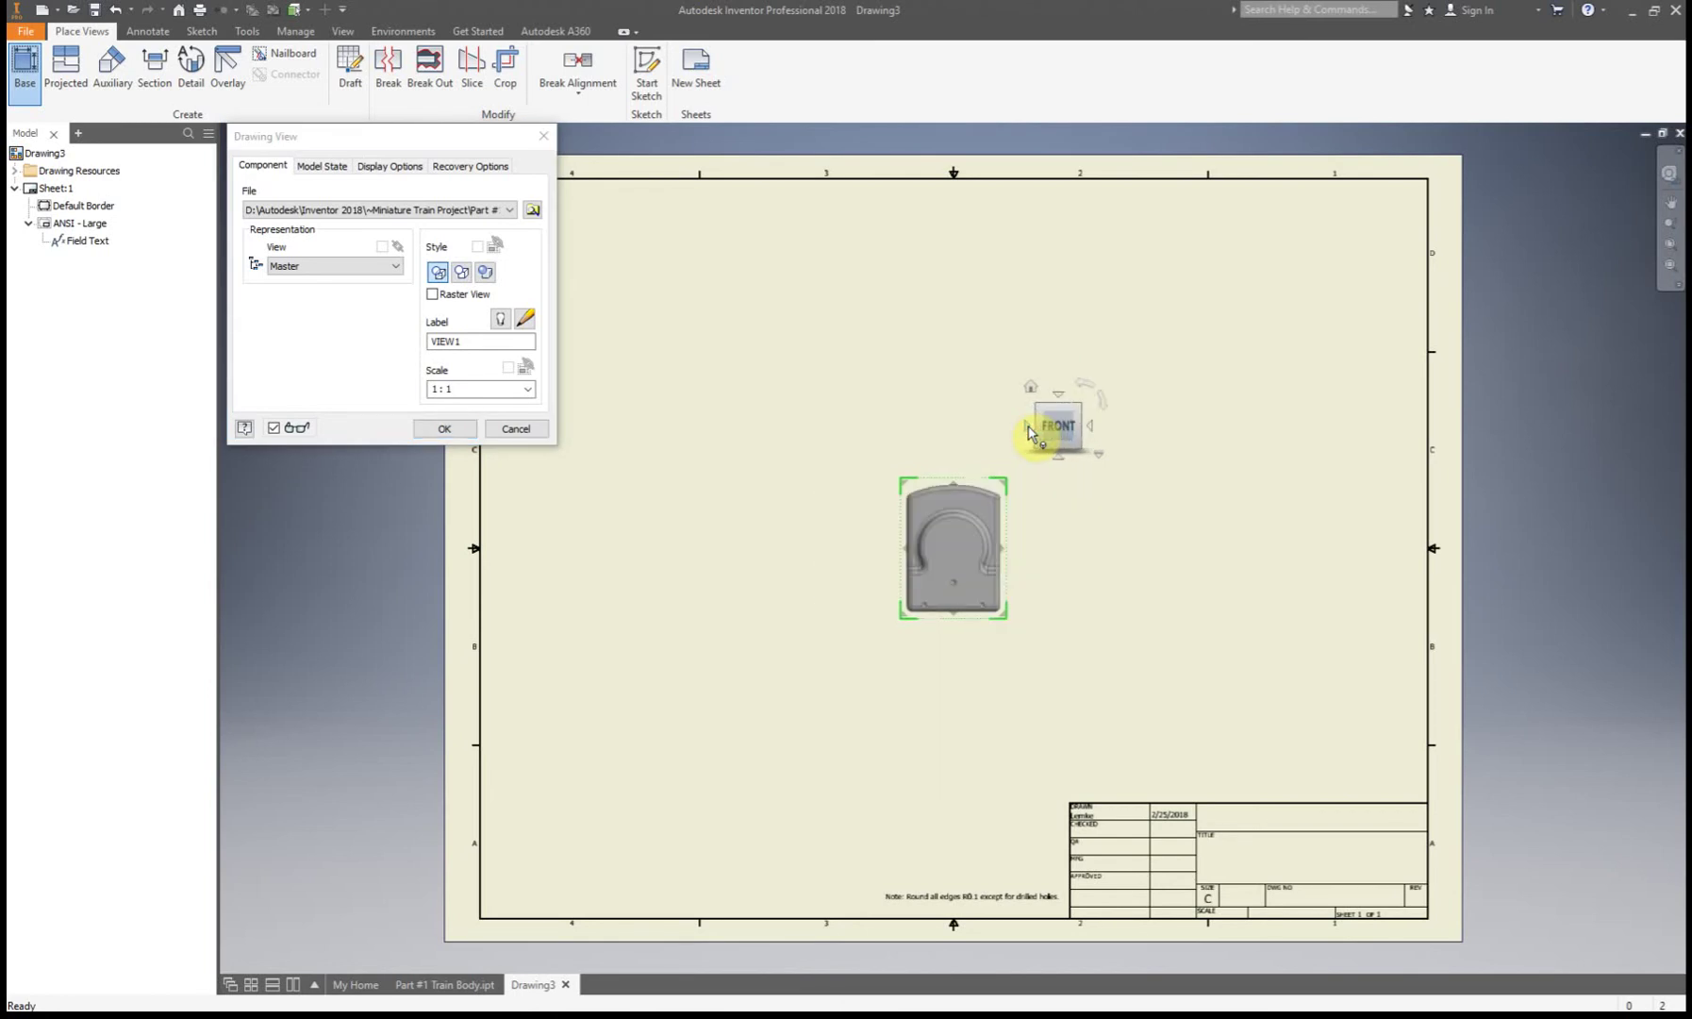
left_click(1028, 429)
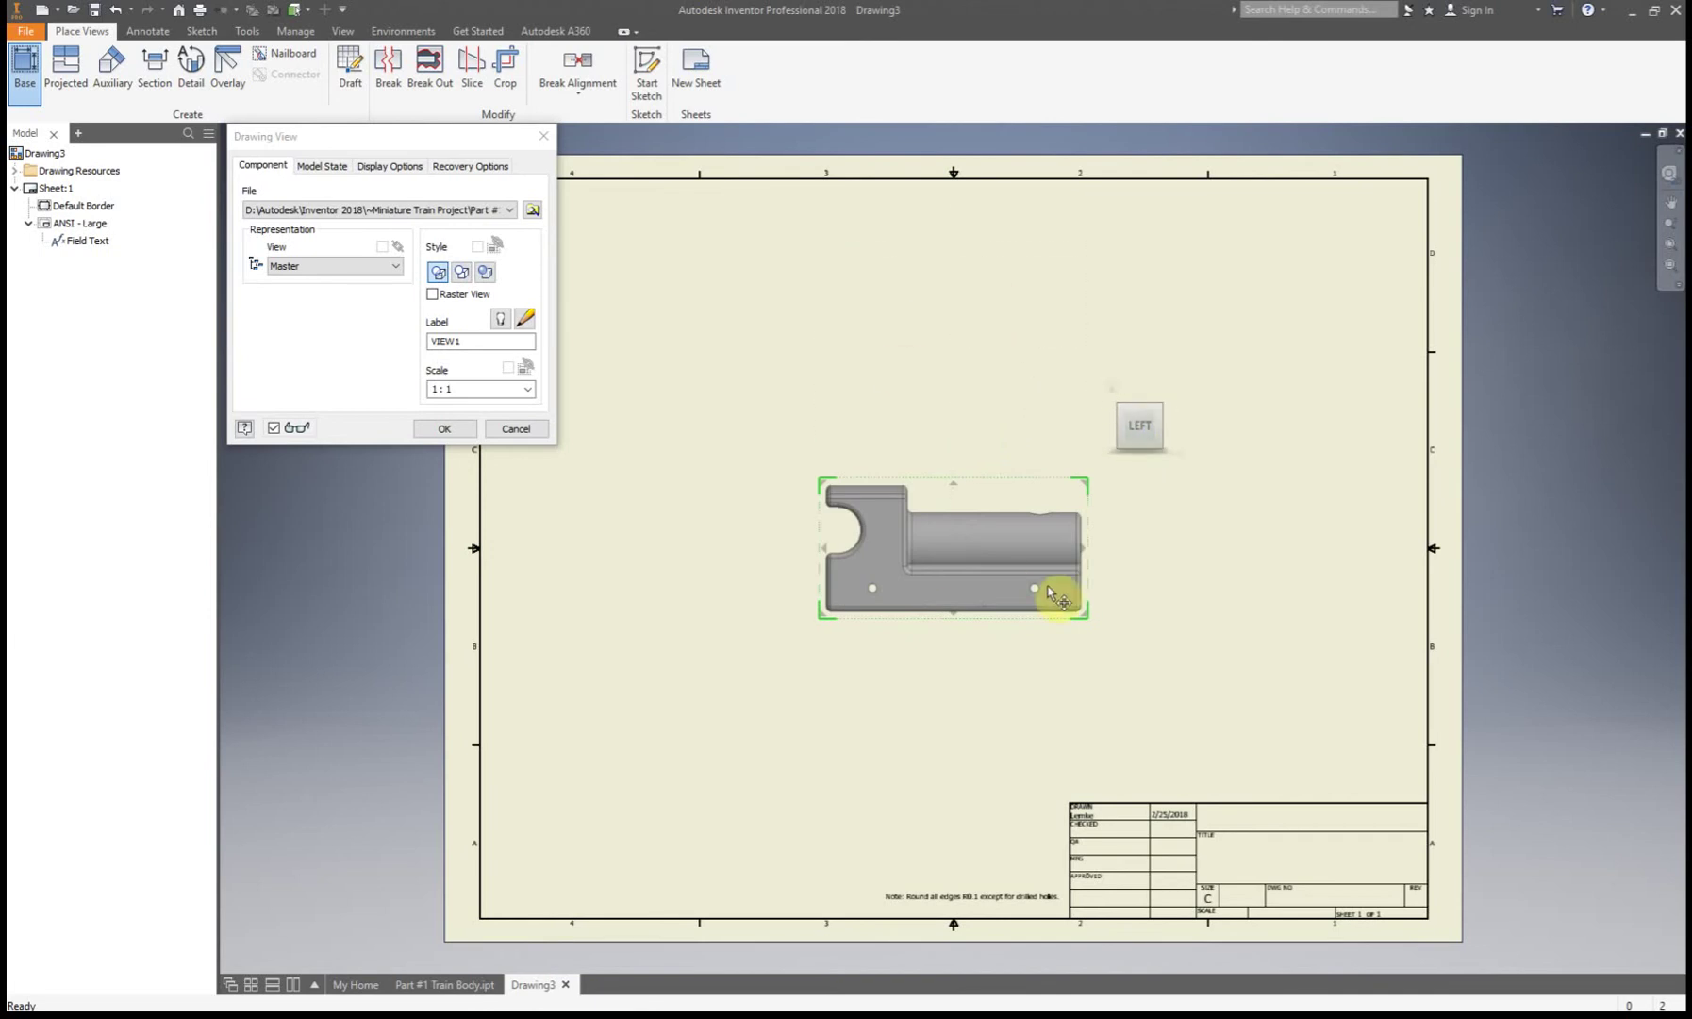
left_click(1161, 405)
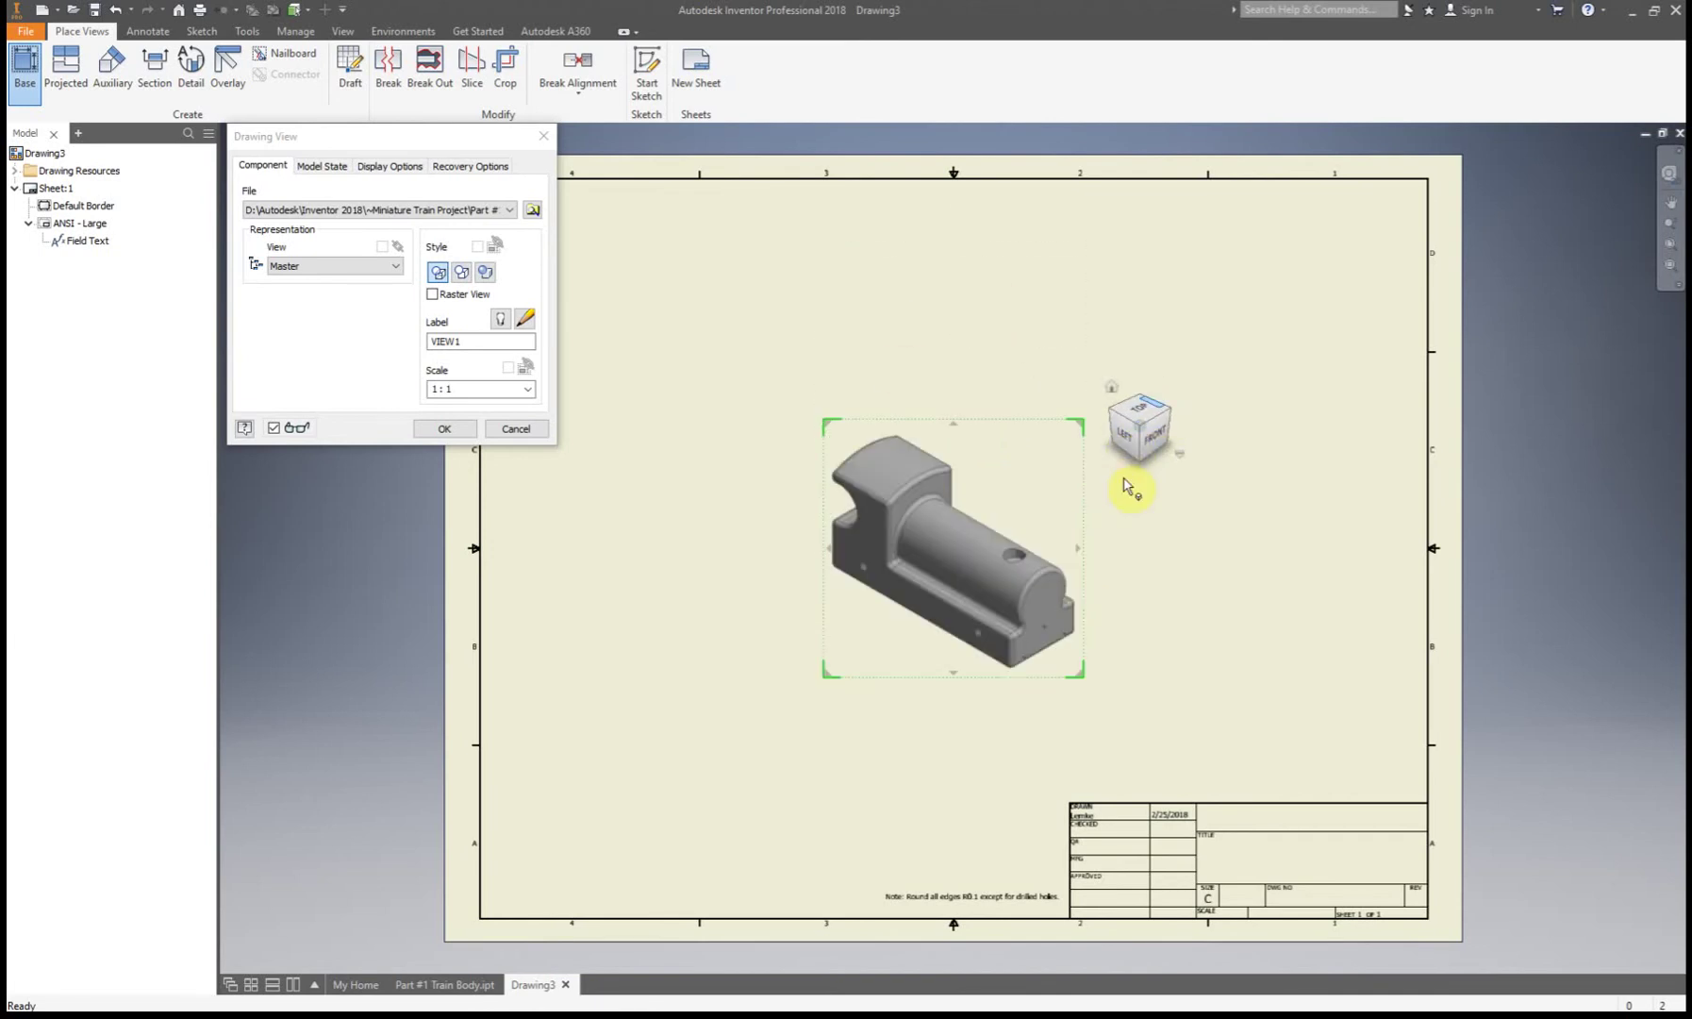
Return the preview to the left side view and position the base view on the sheet
left_click(1124, 434)
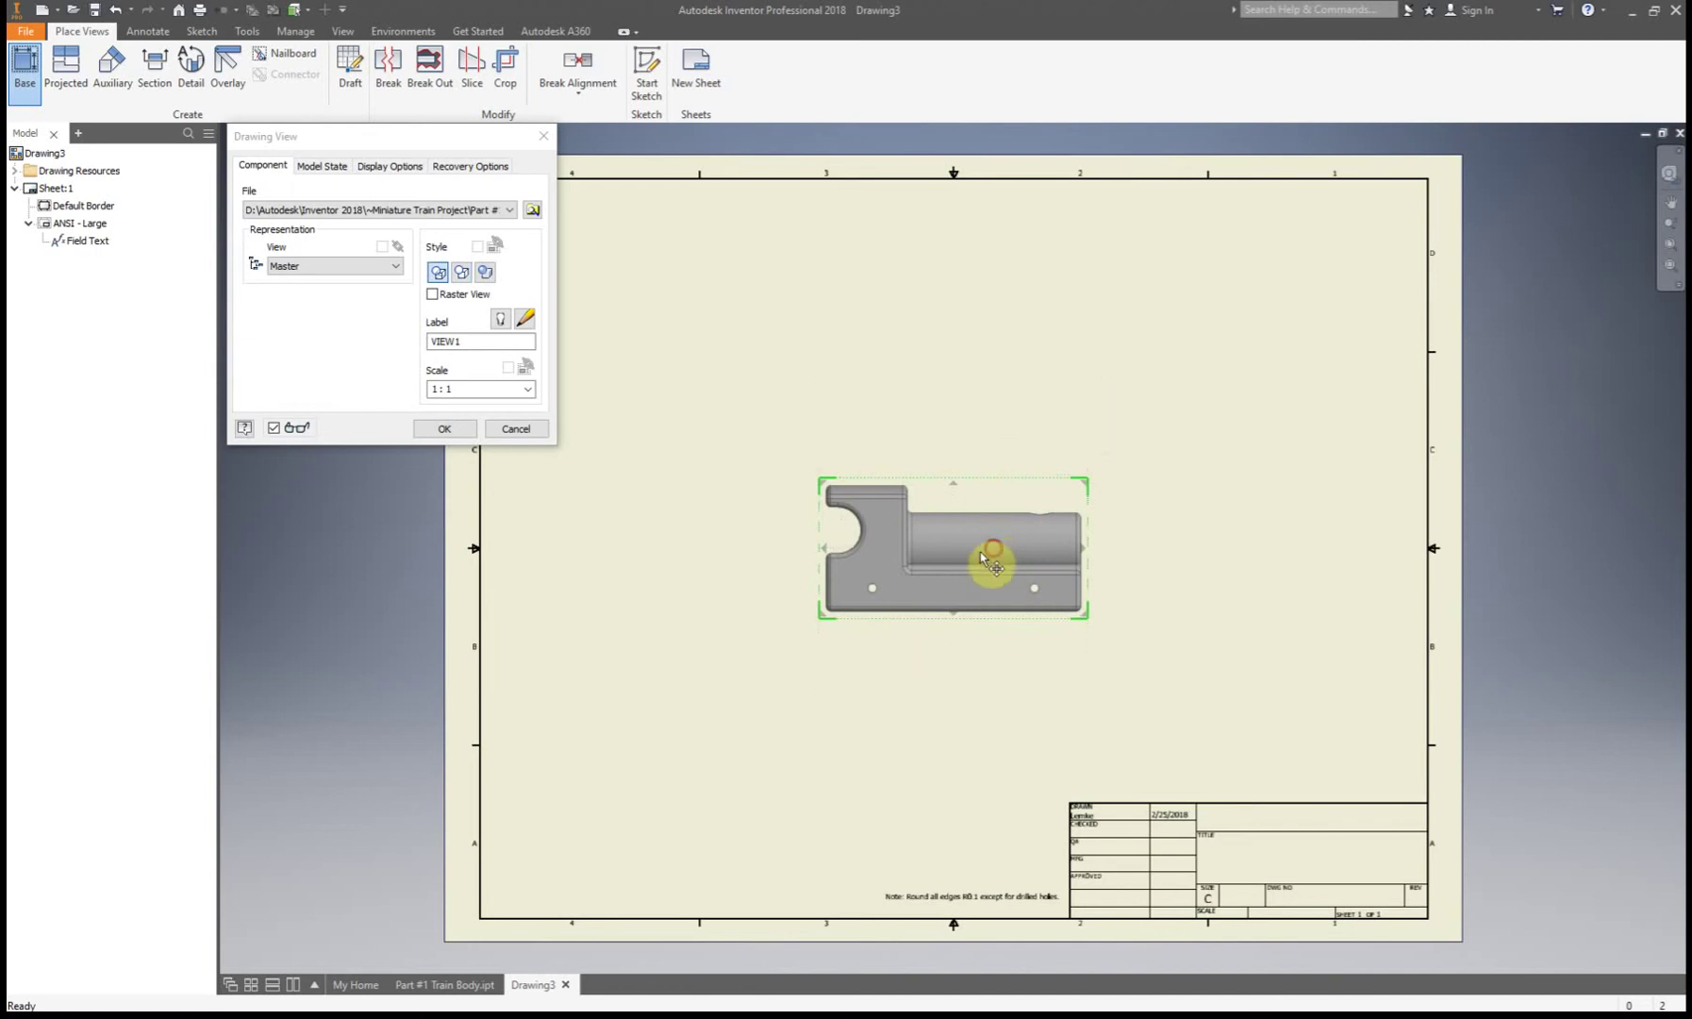
mouse_move(1000, 564)
left_mouse_down()
mouse_move(966, 577)
mouse_move(983, 619)
mouse_move(982, 586)
left_mouse_up()
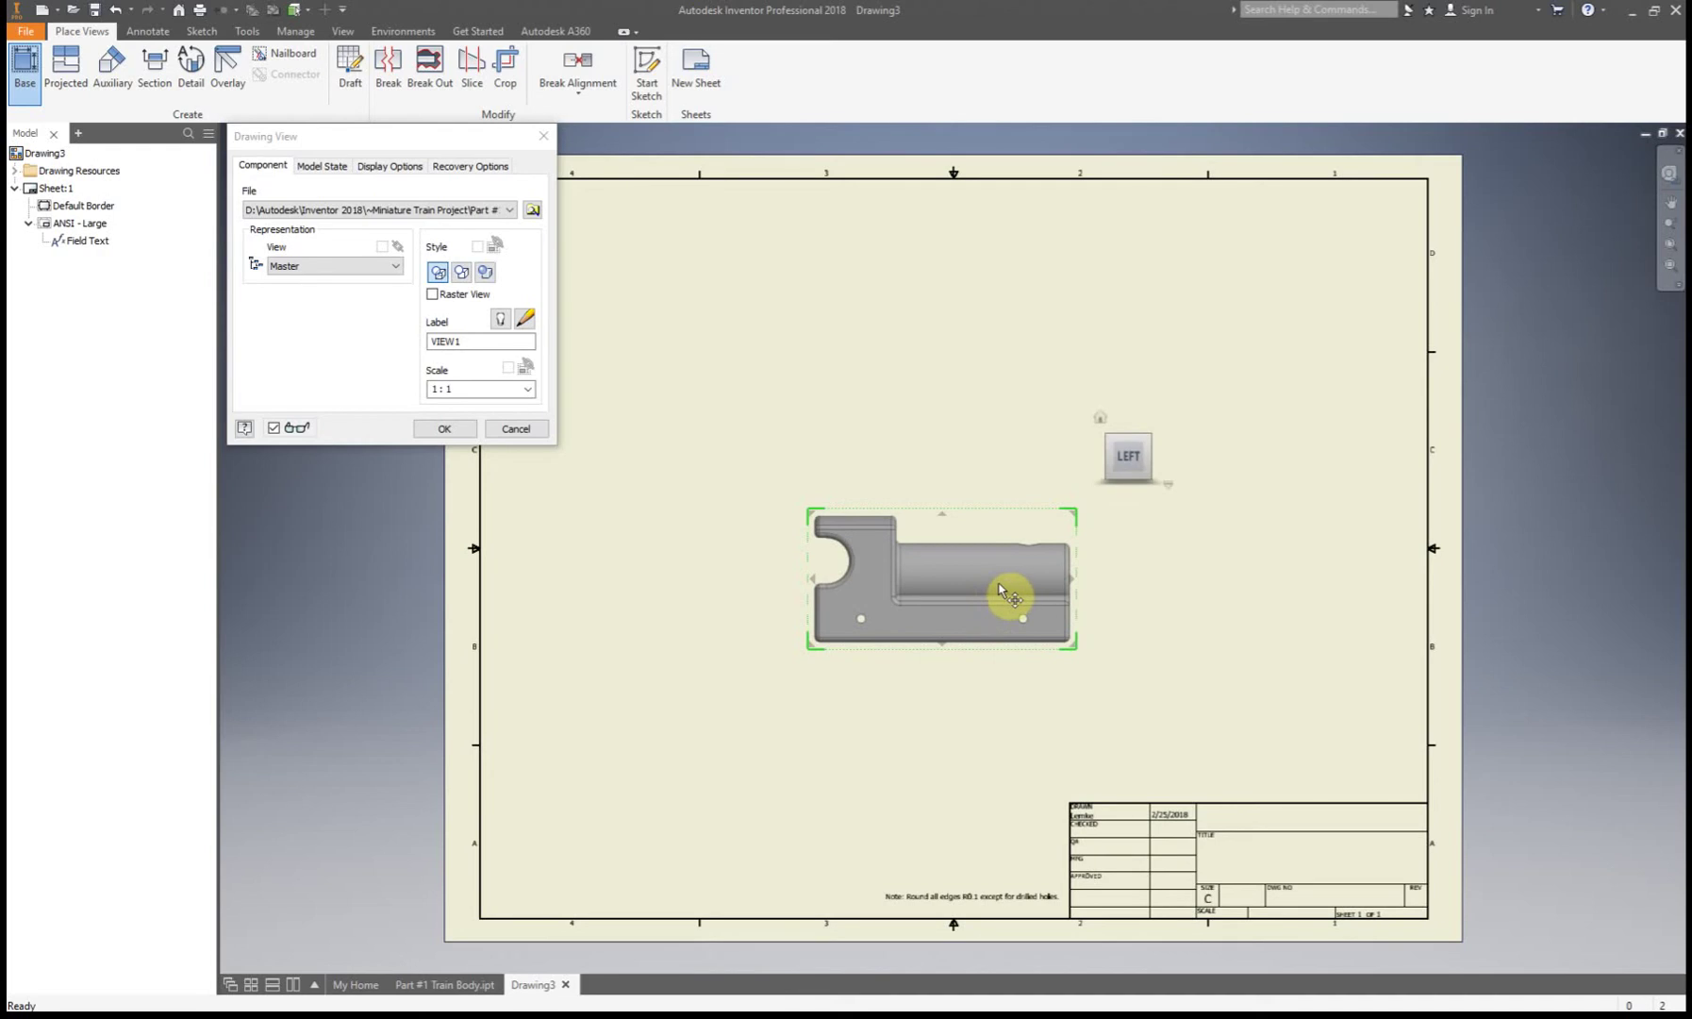
mouse_move(1000, 588)
left_mouse_down()
mouse_move(1039, 569)
mouse_move(991, 575)
left_mouse_up()
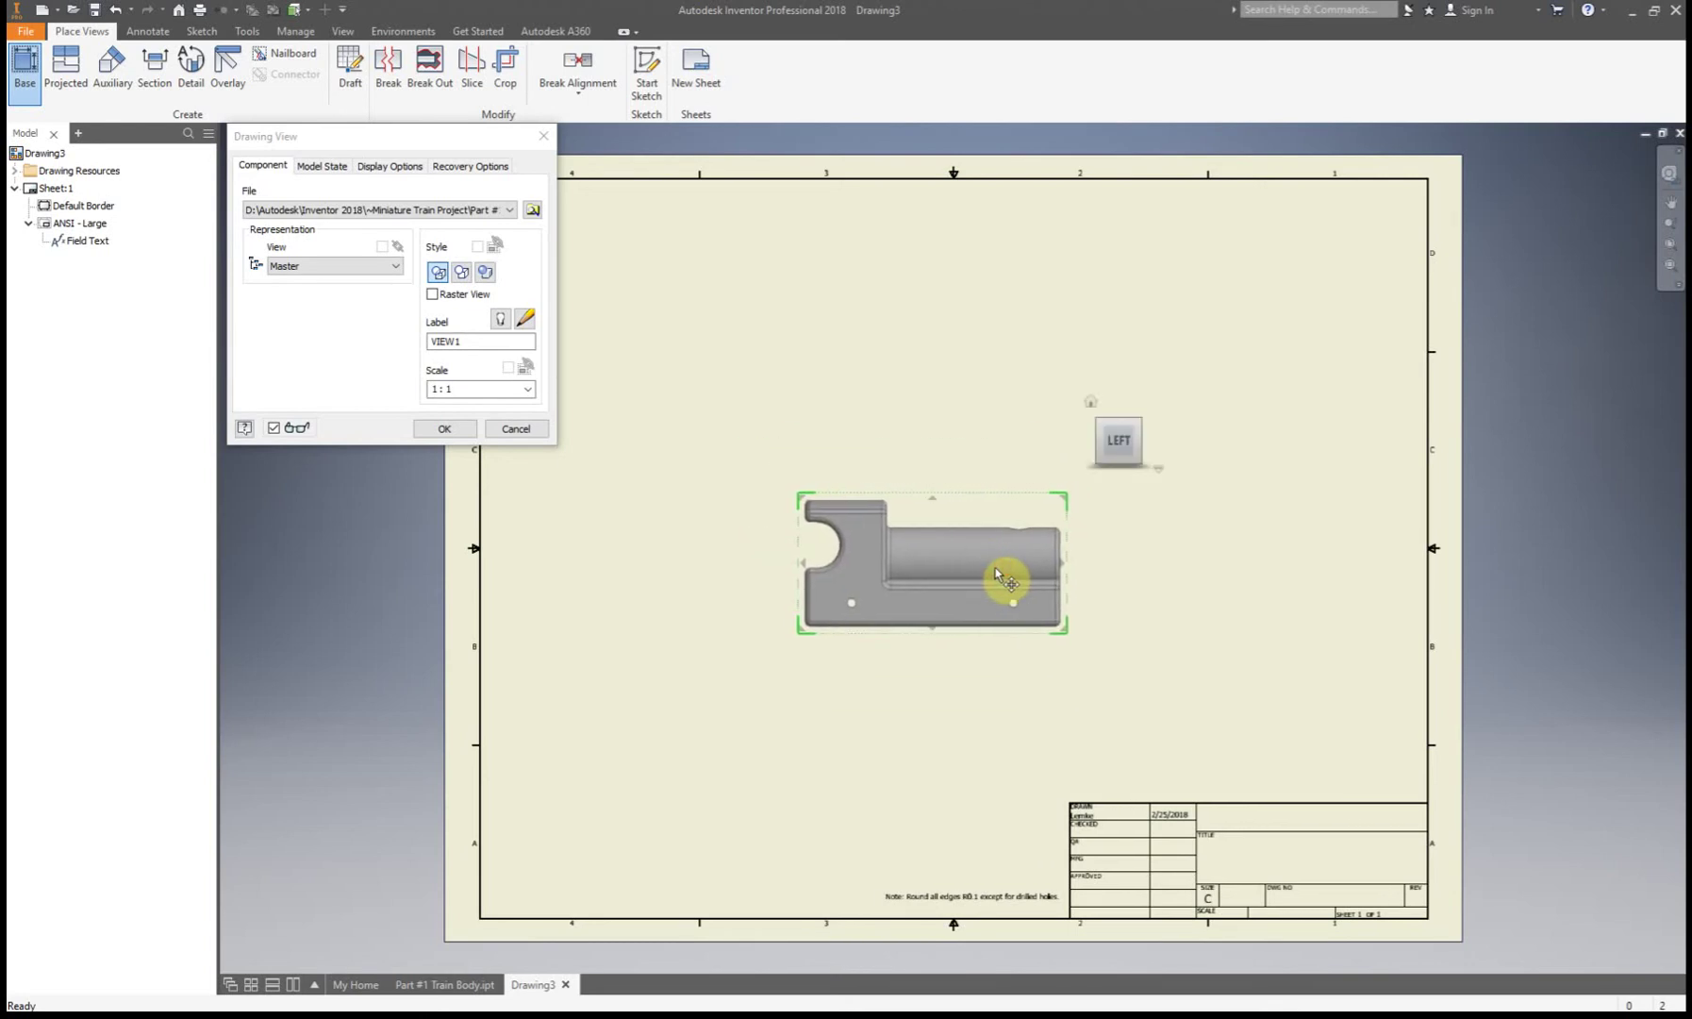
Place top, right, isometric and left projected views around the base view and create them
left_click(954, 308)
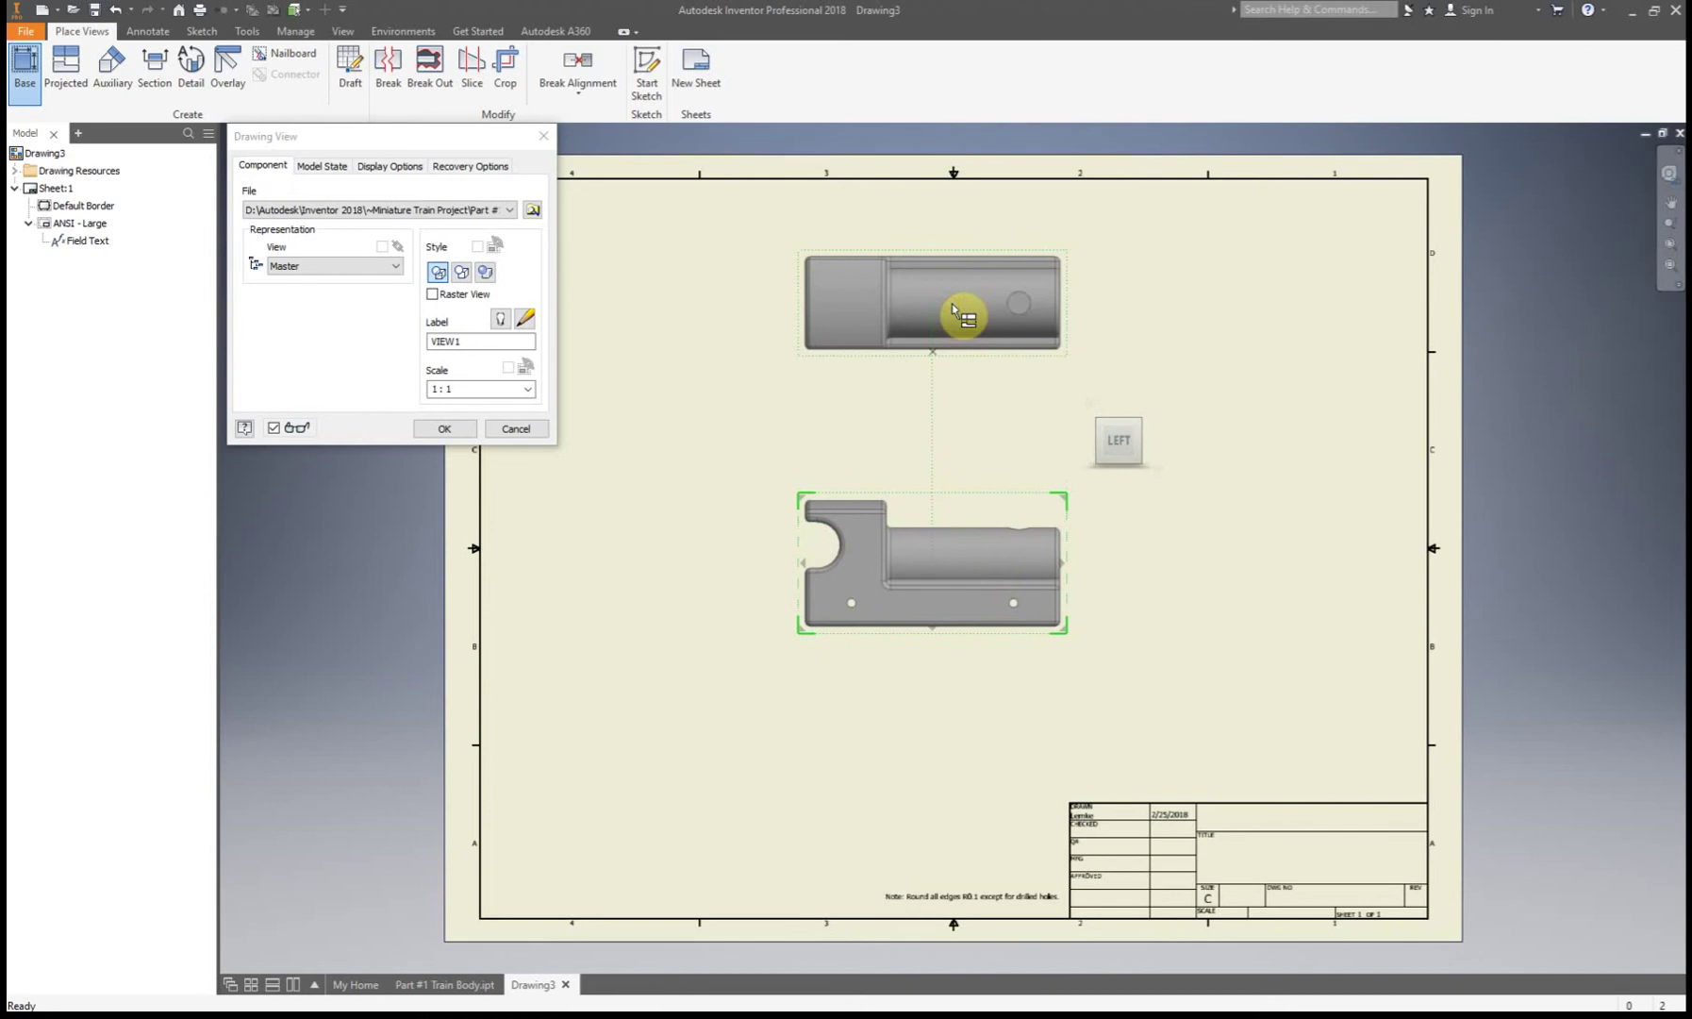
left_click(1268, 593)
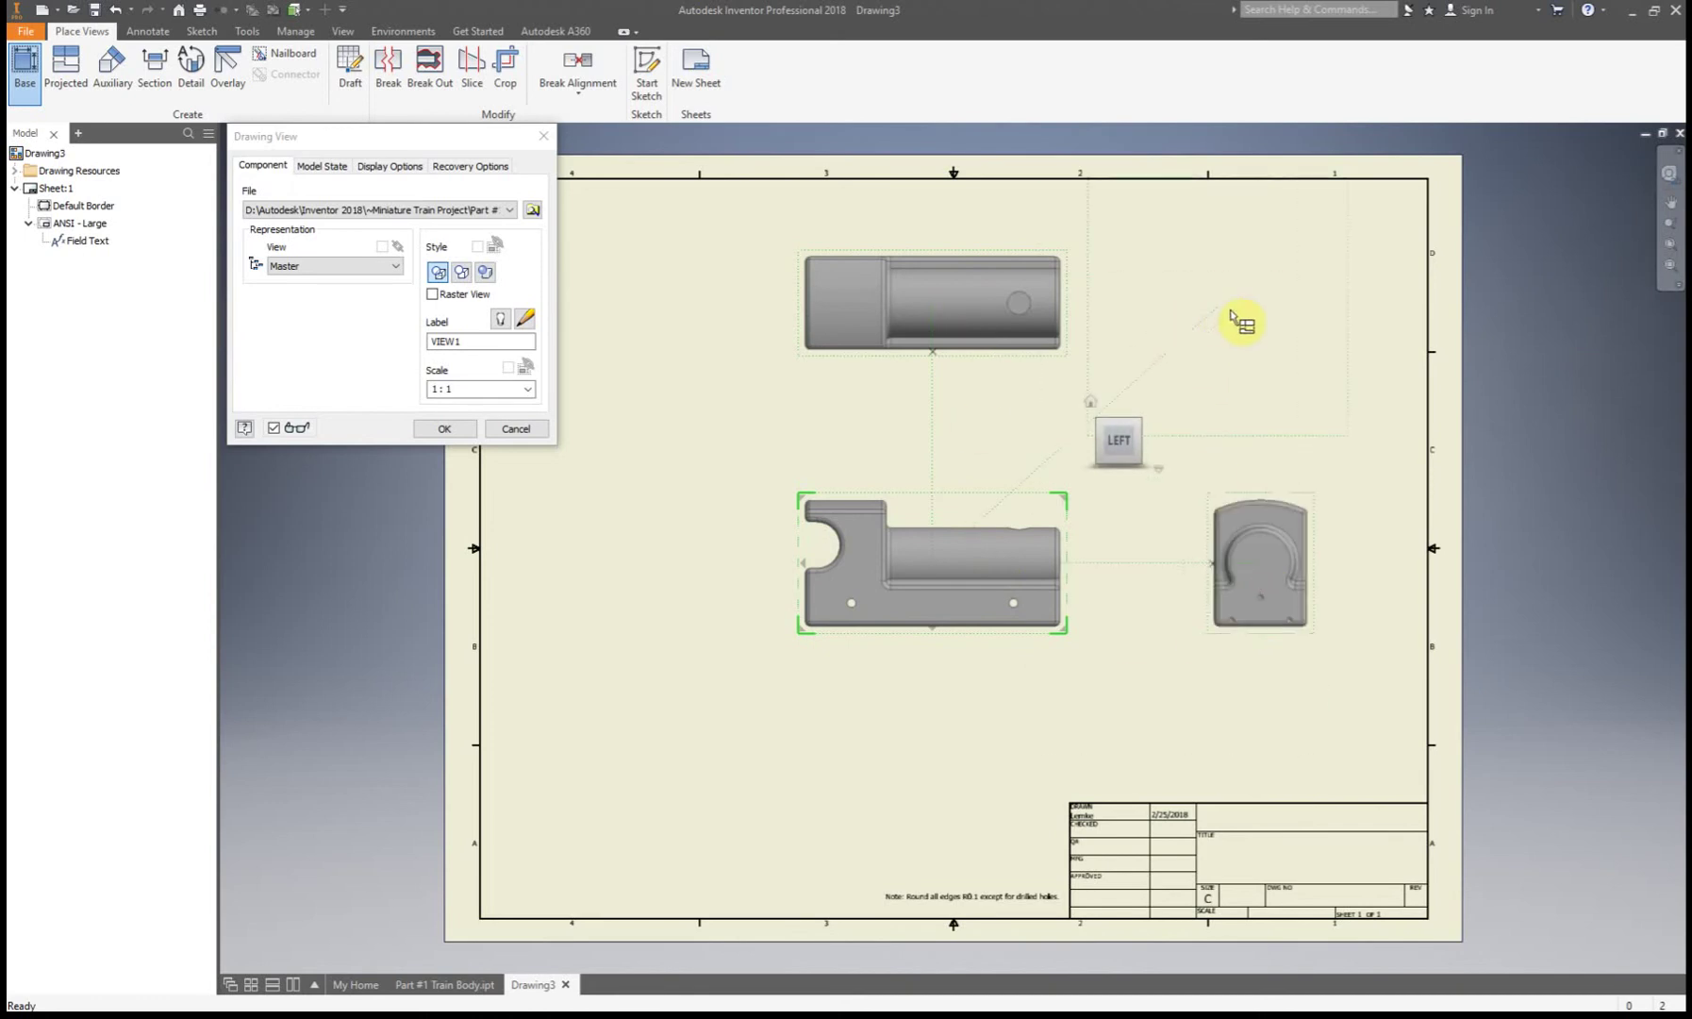
left_click(1252, 340)
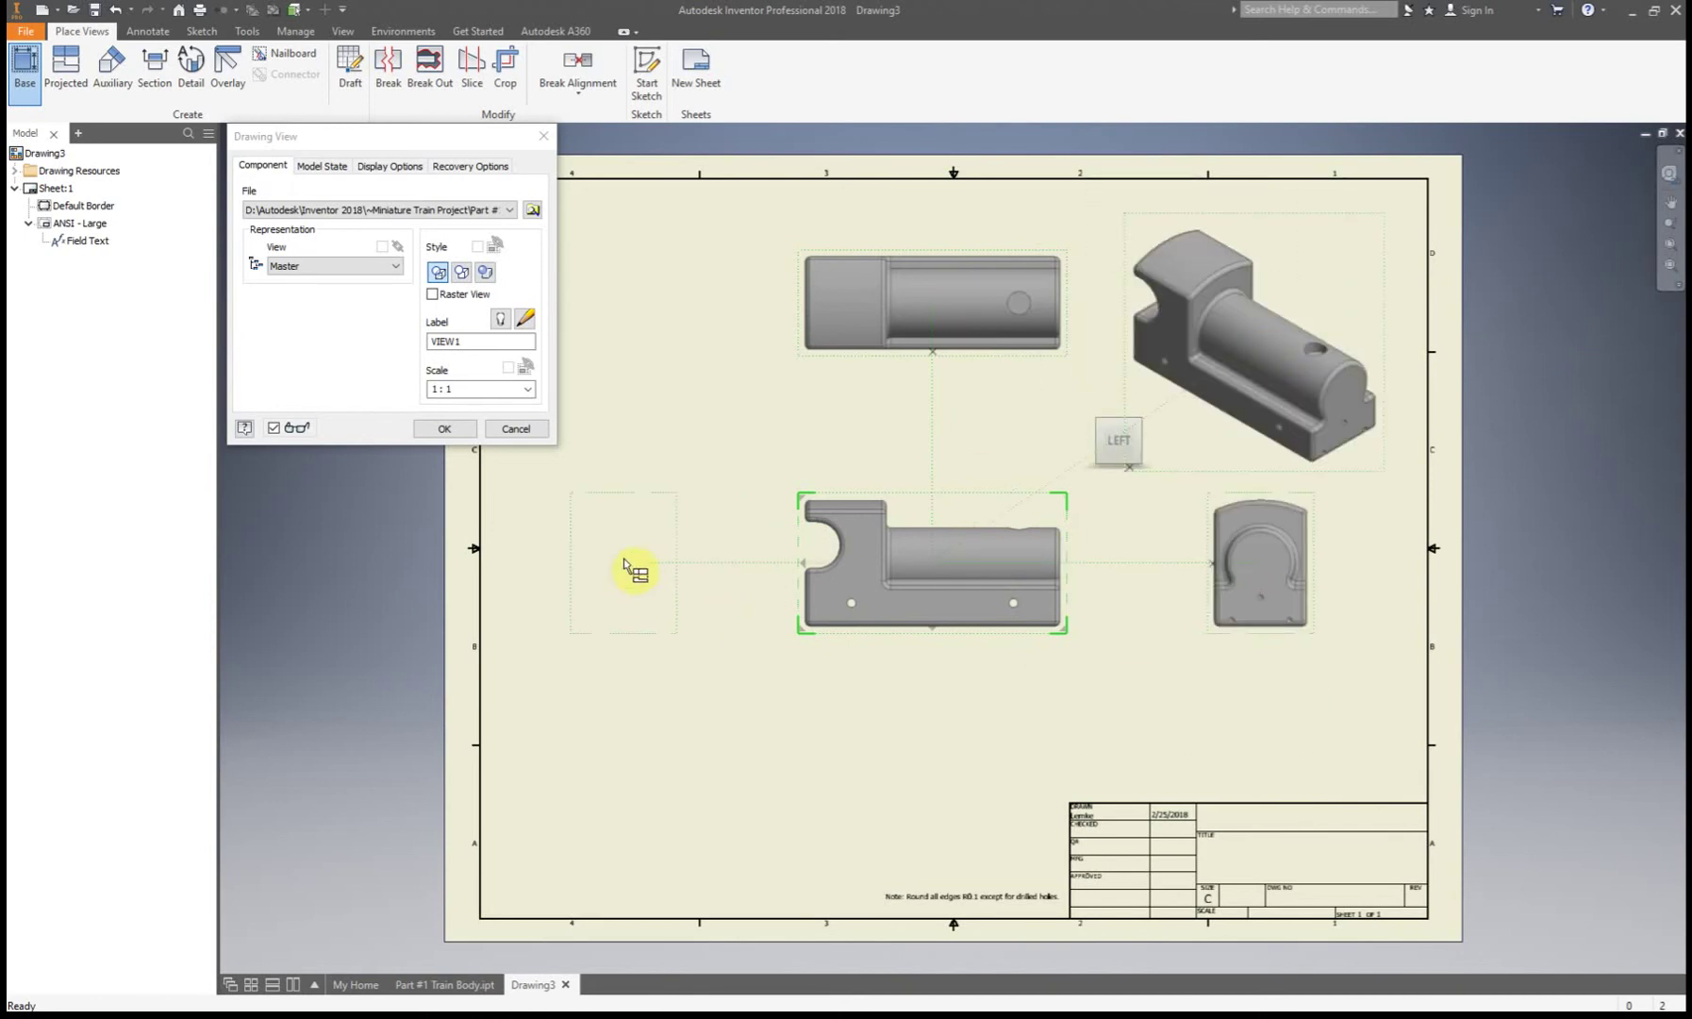
left_click(638, 561)
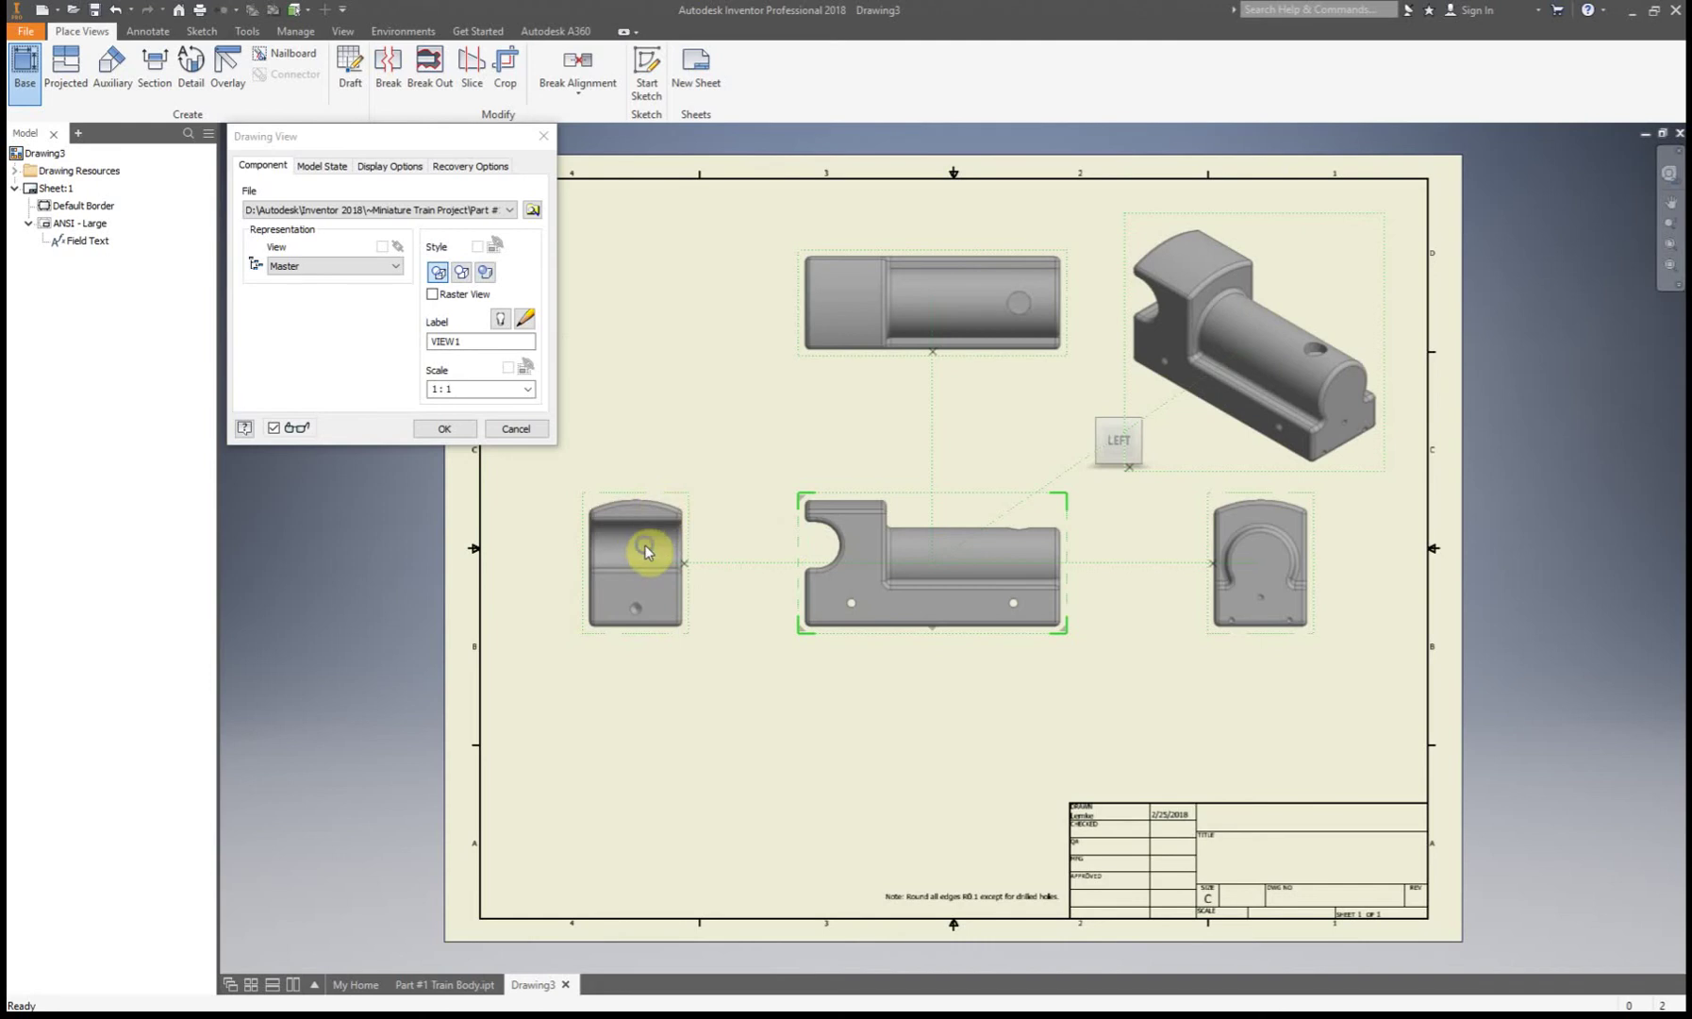
right_click(644, 544)
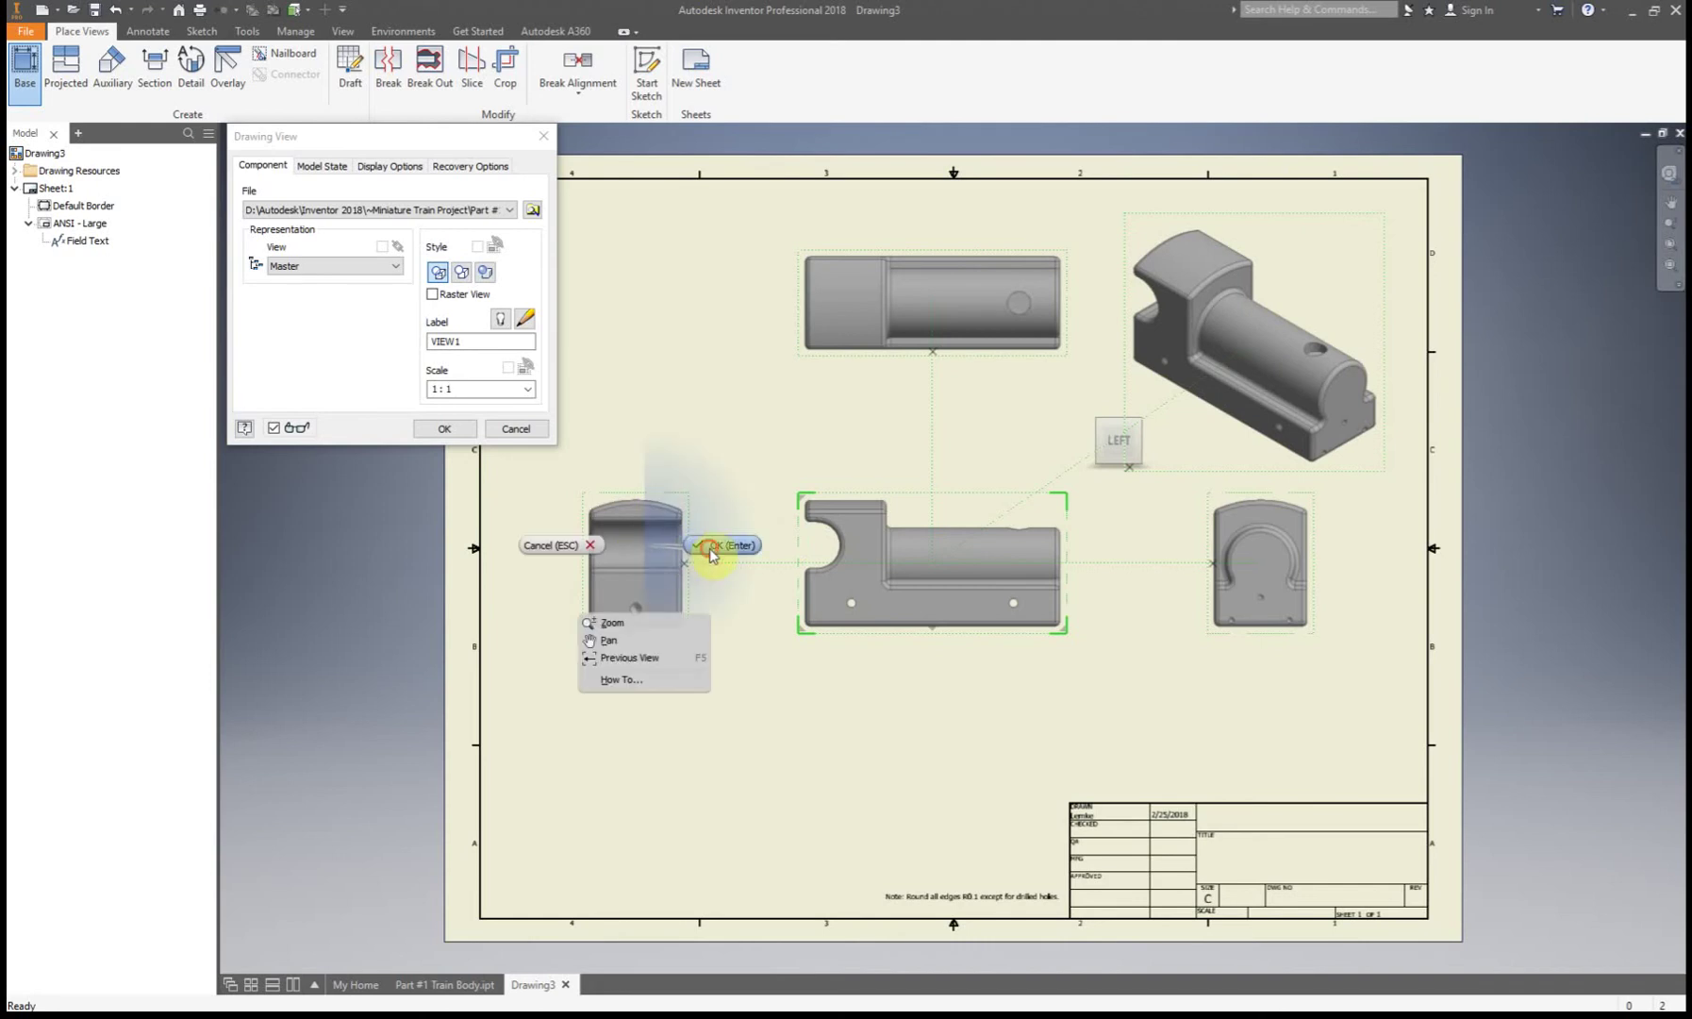
left_click(715, 545)
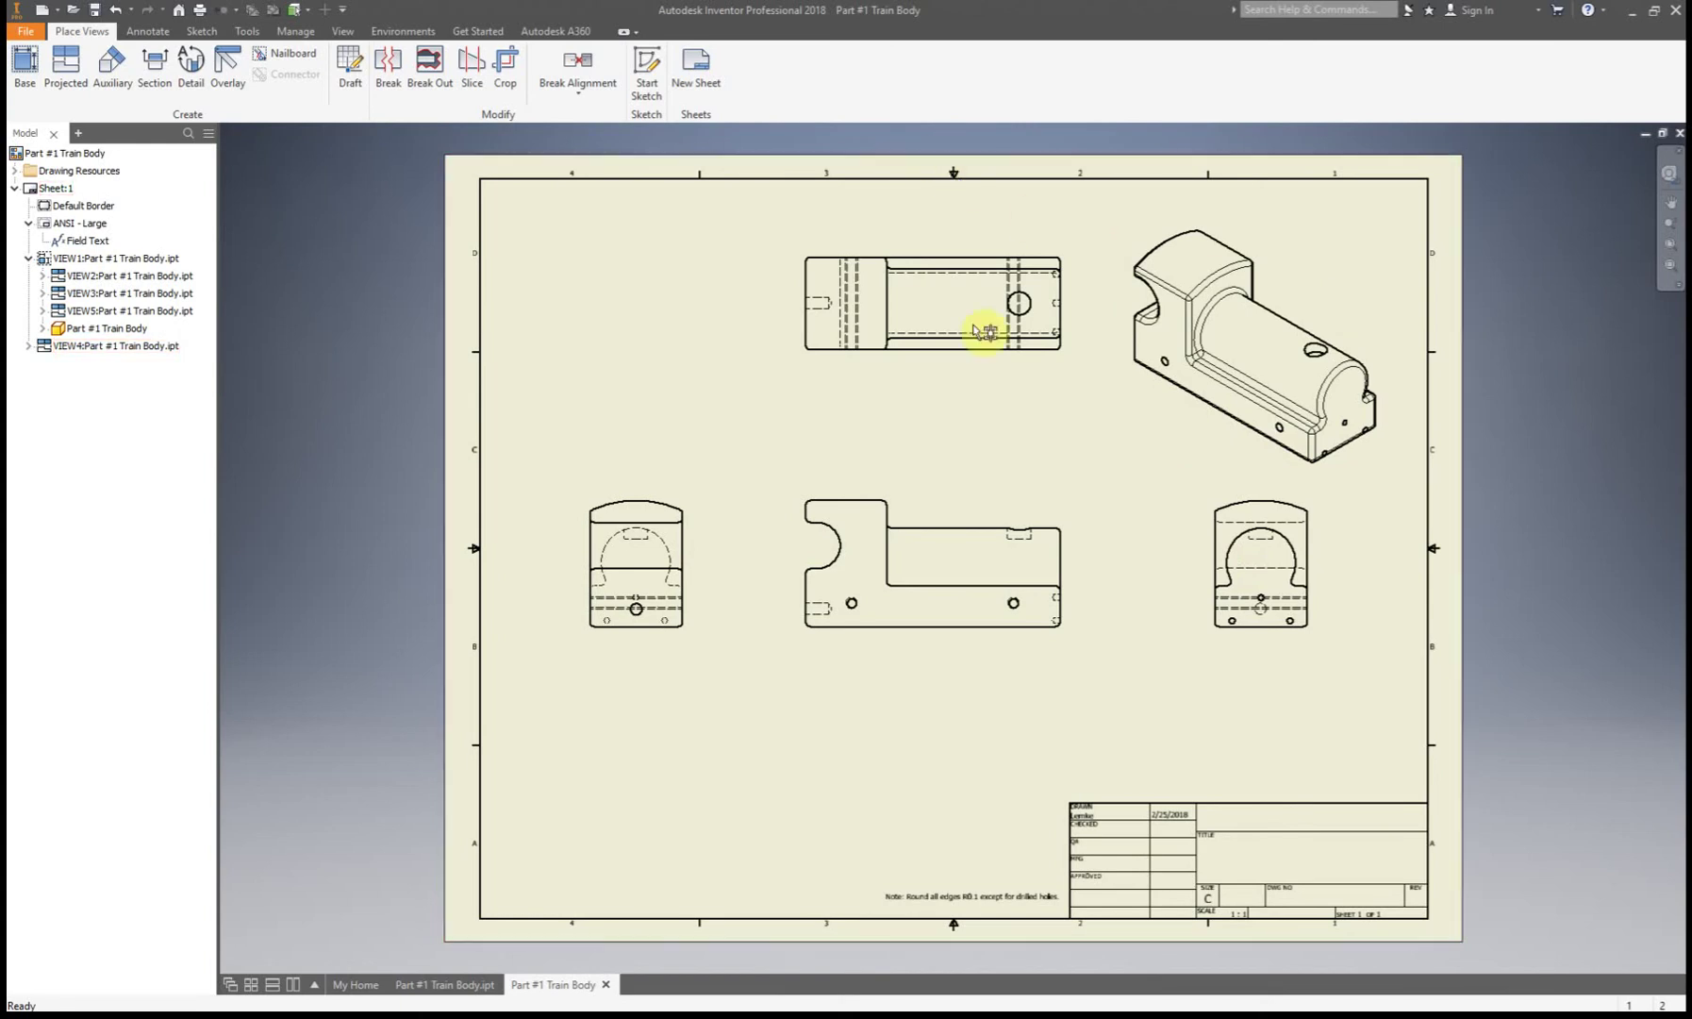
Change the isometric view's display style to Shaded
double_click(1264, 360)
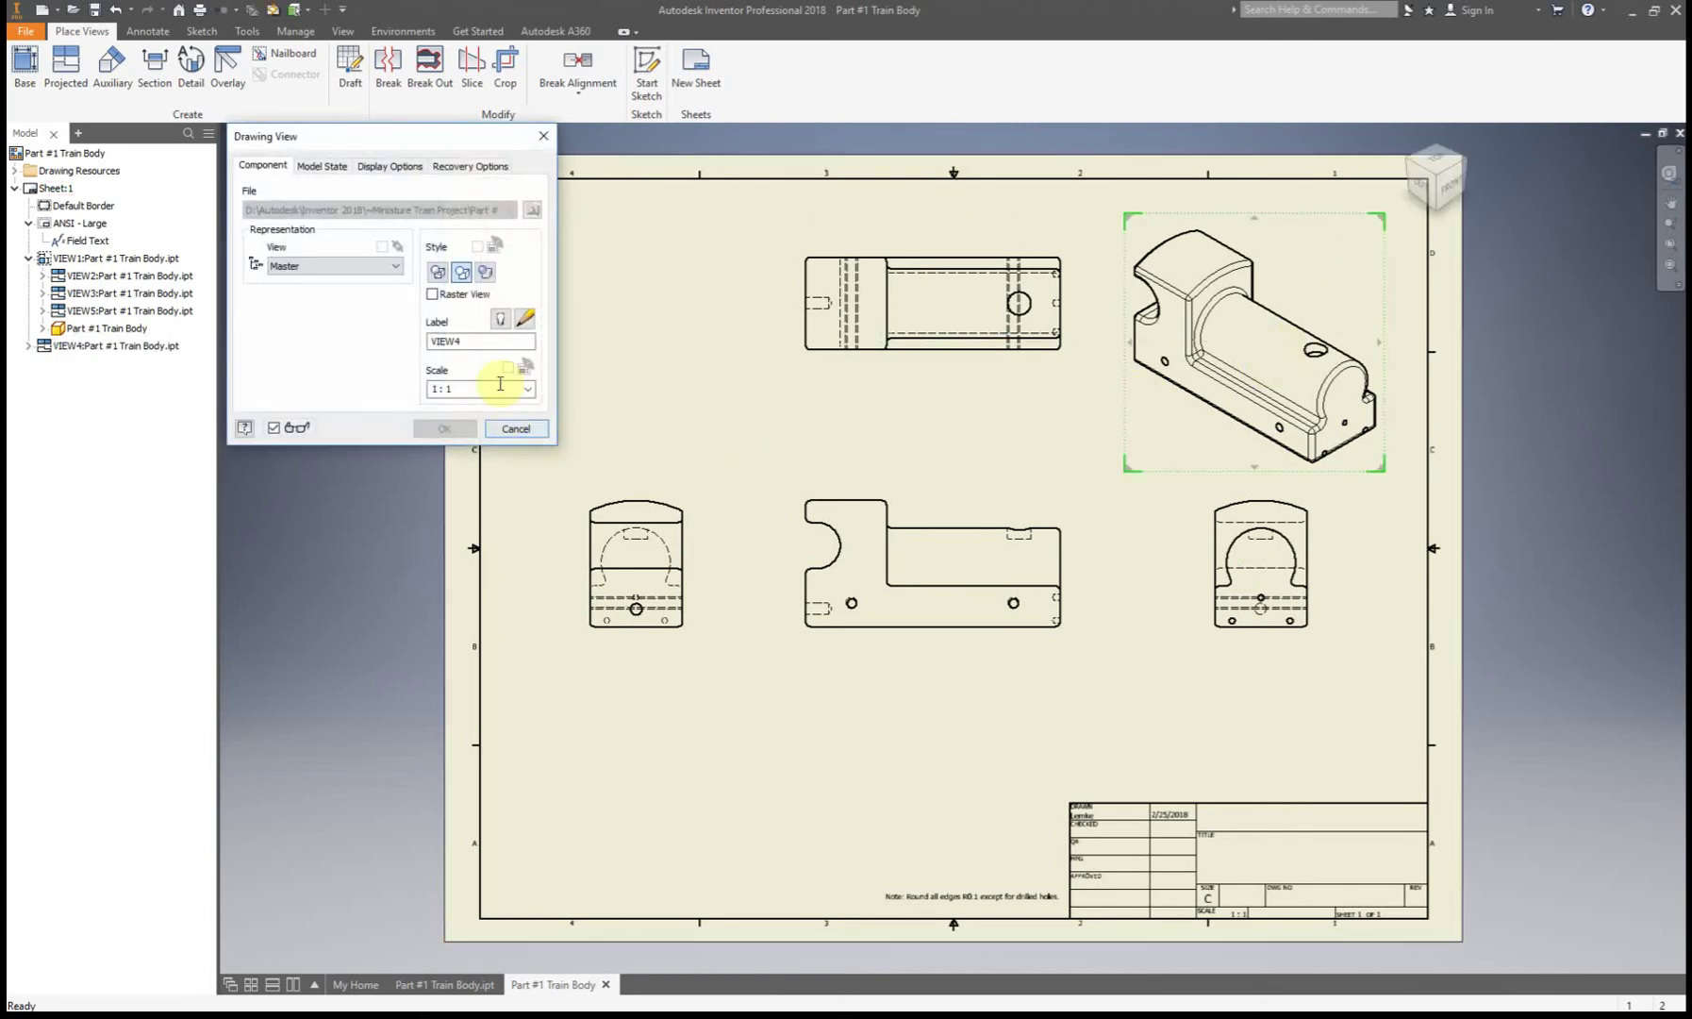
left_click(485, 271)
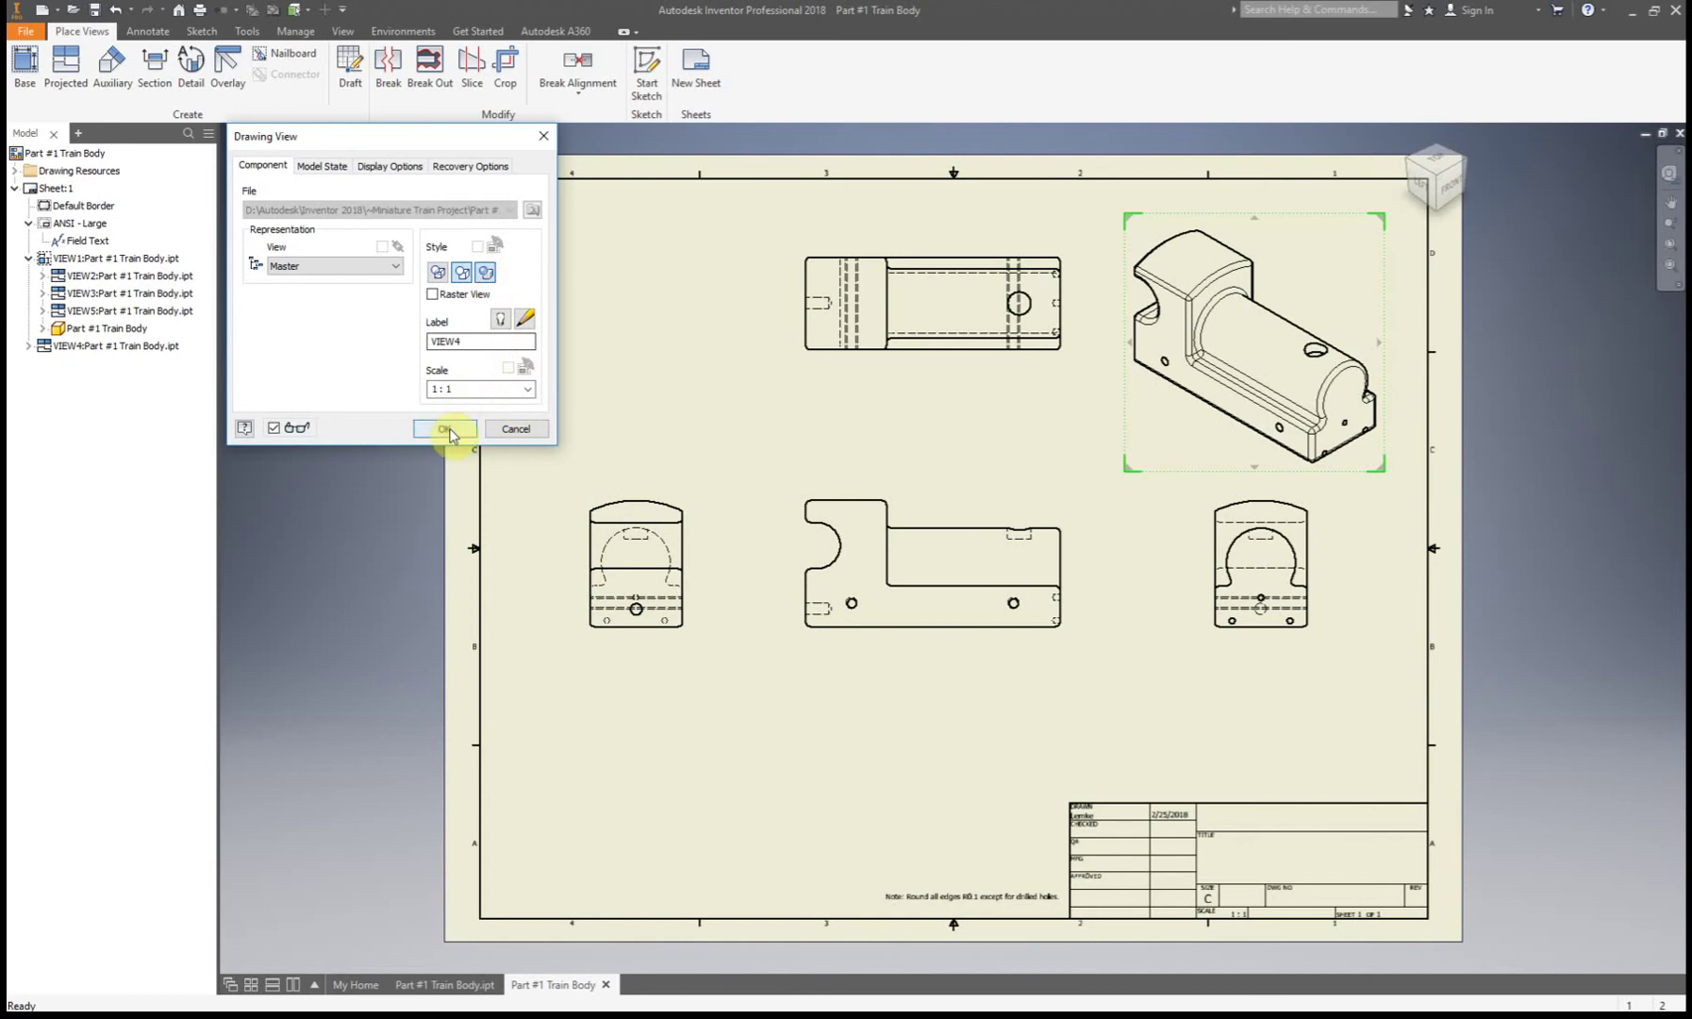
left_click(445, 430)
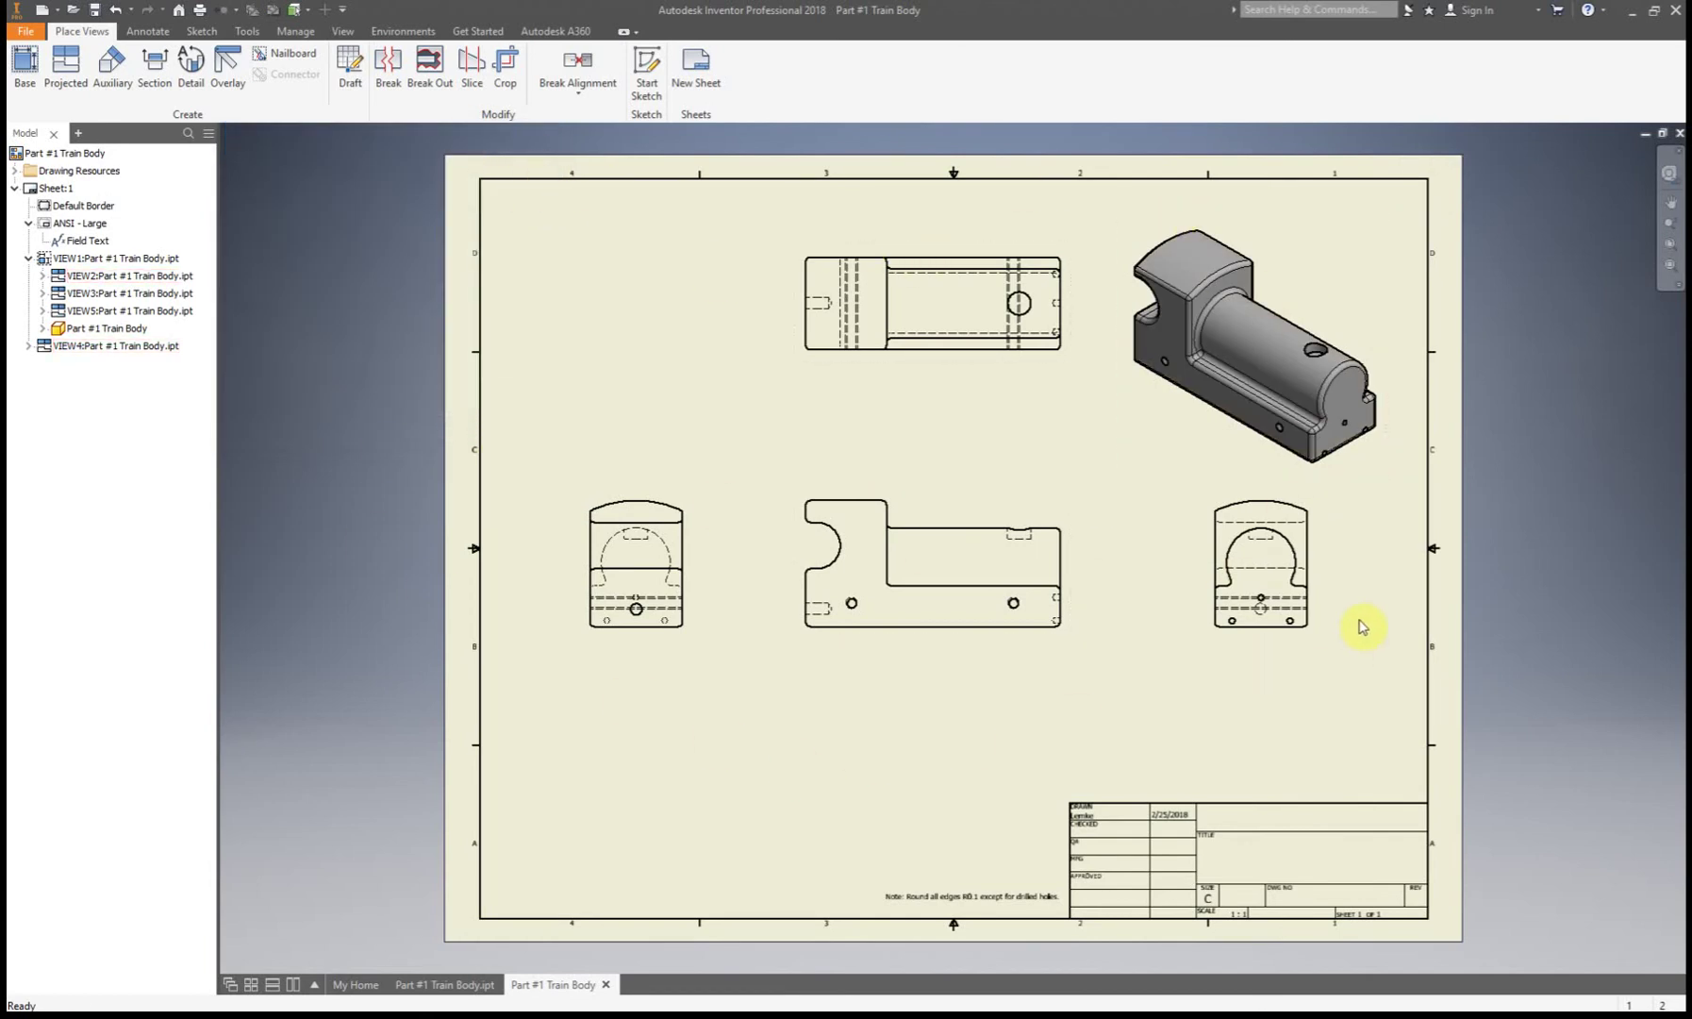
Add center marks to the right side view's large arc, top arc and two lower holes
scroll(1362, 626, "up", 2)
scroll(1335, 642, "up", 3)
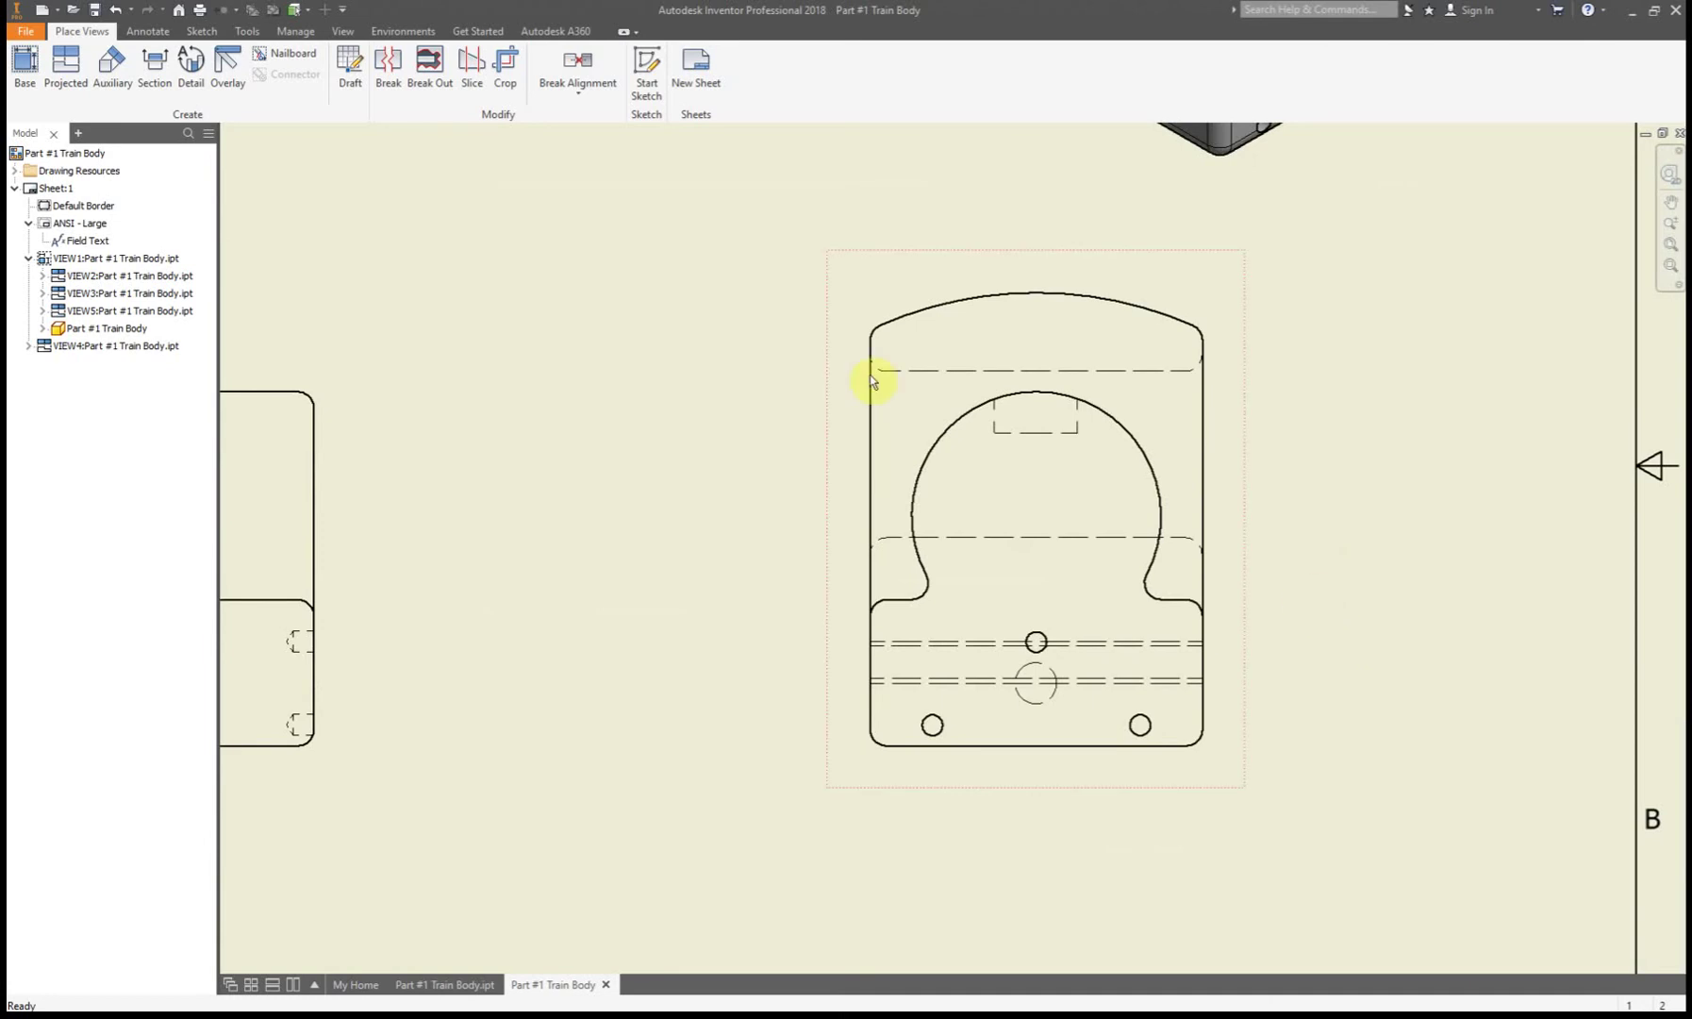
left_click(148, 31)
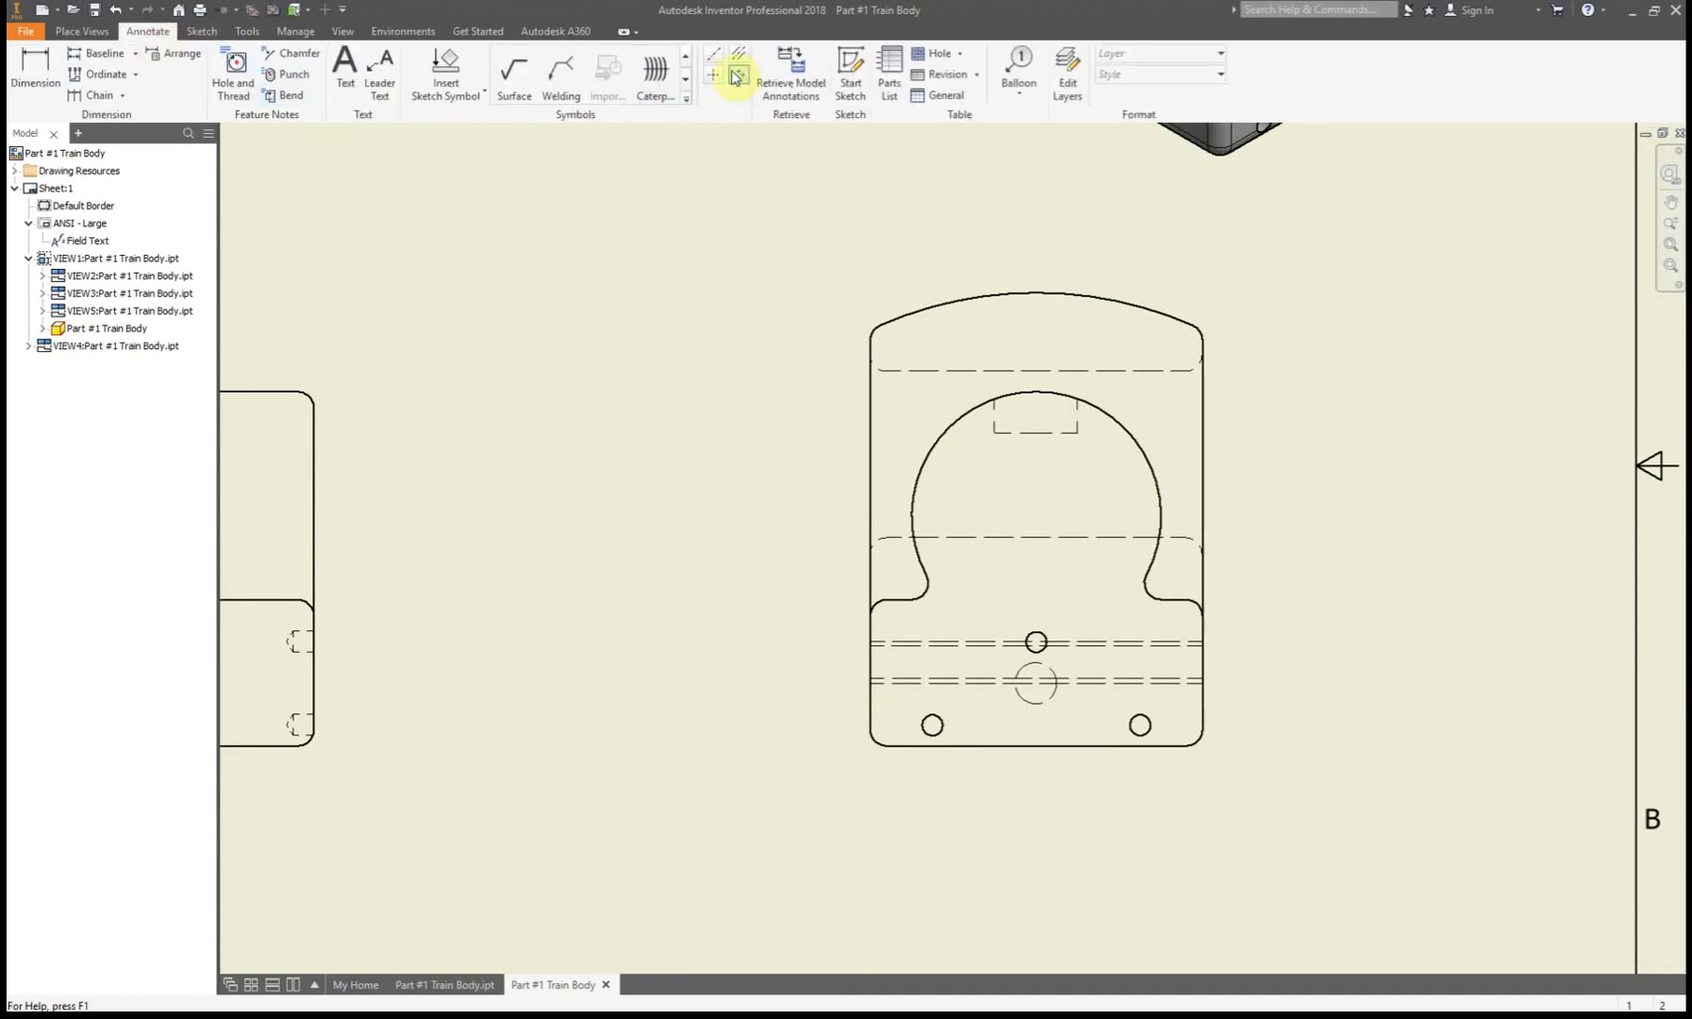
left_click(715, 74)
left_click(948, 423)
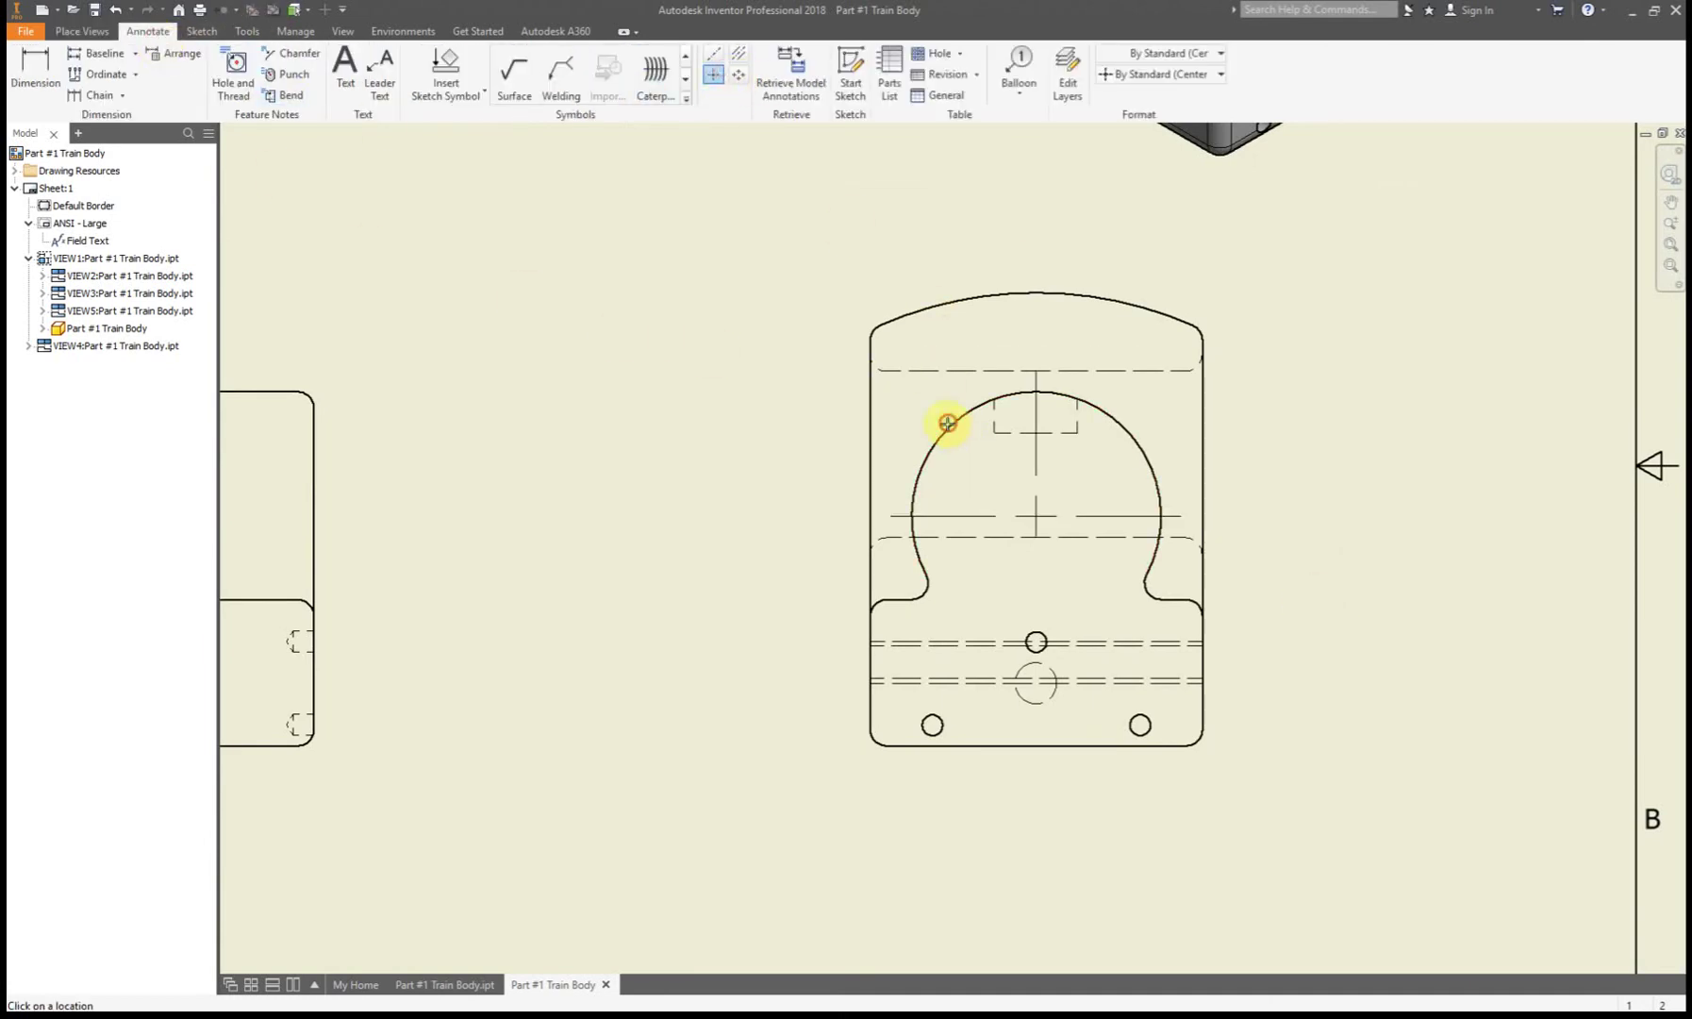
left_click(948, 300)
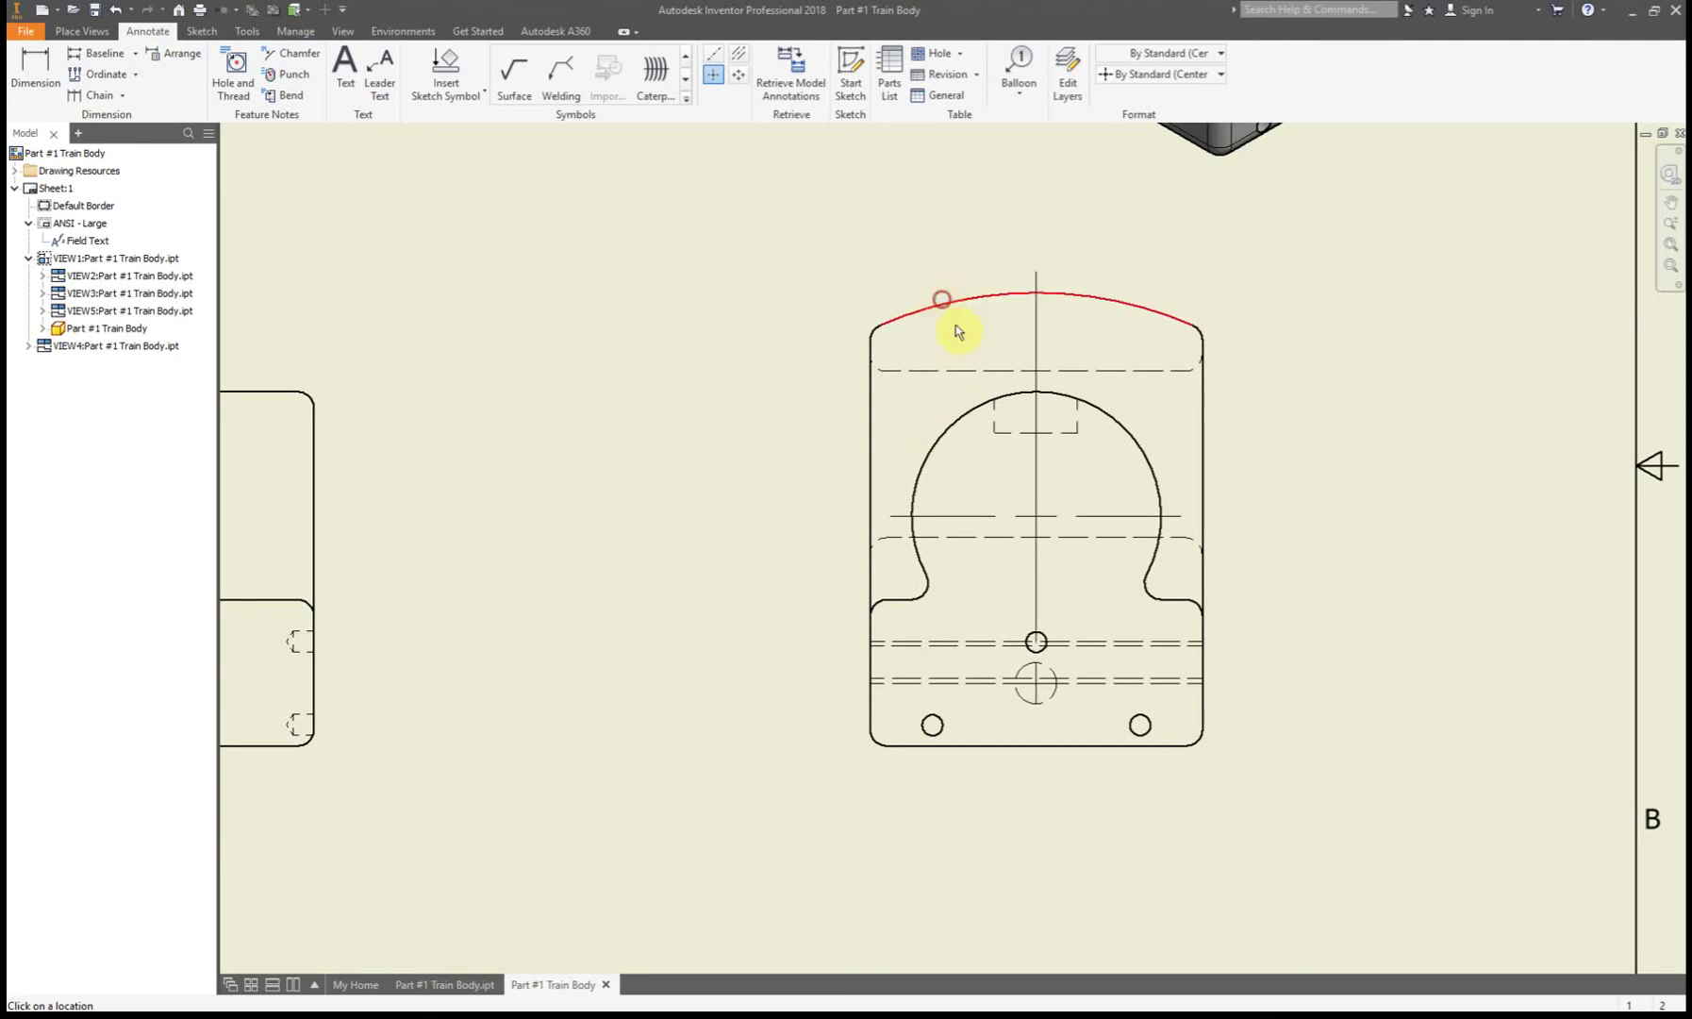
left_click(946, 727)
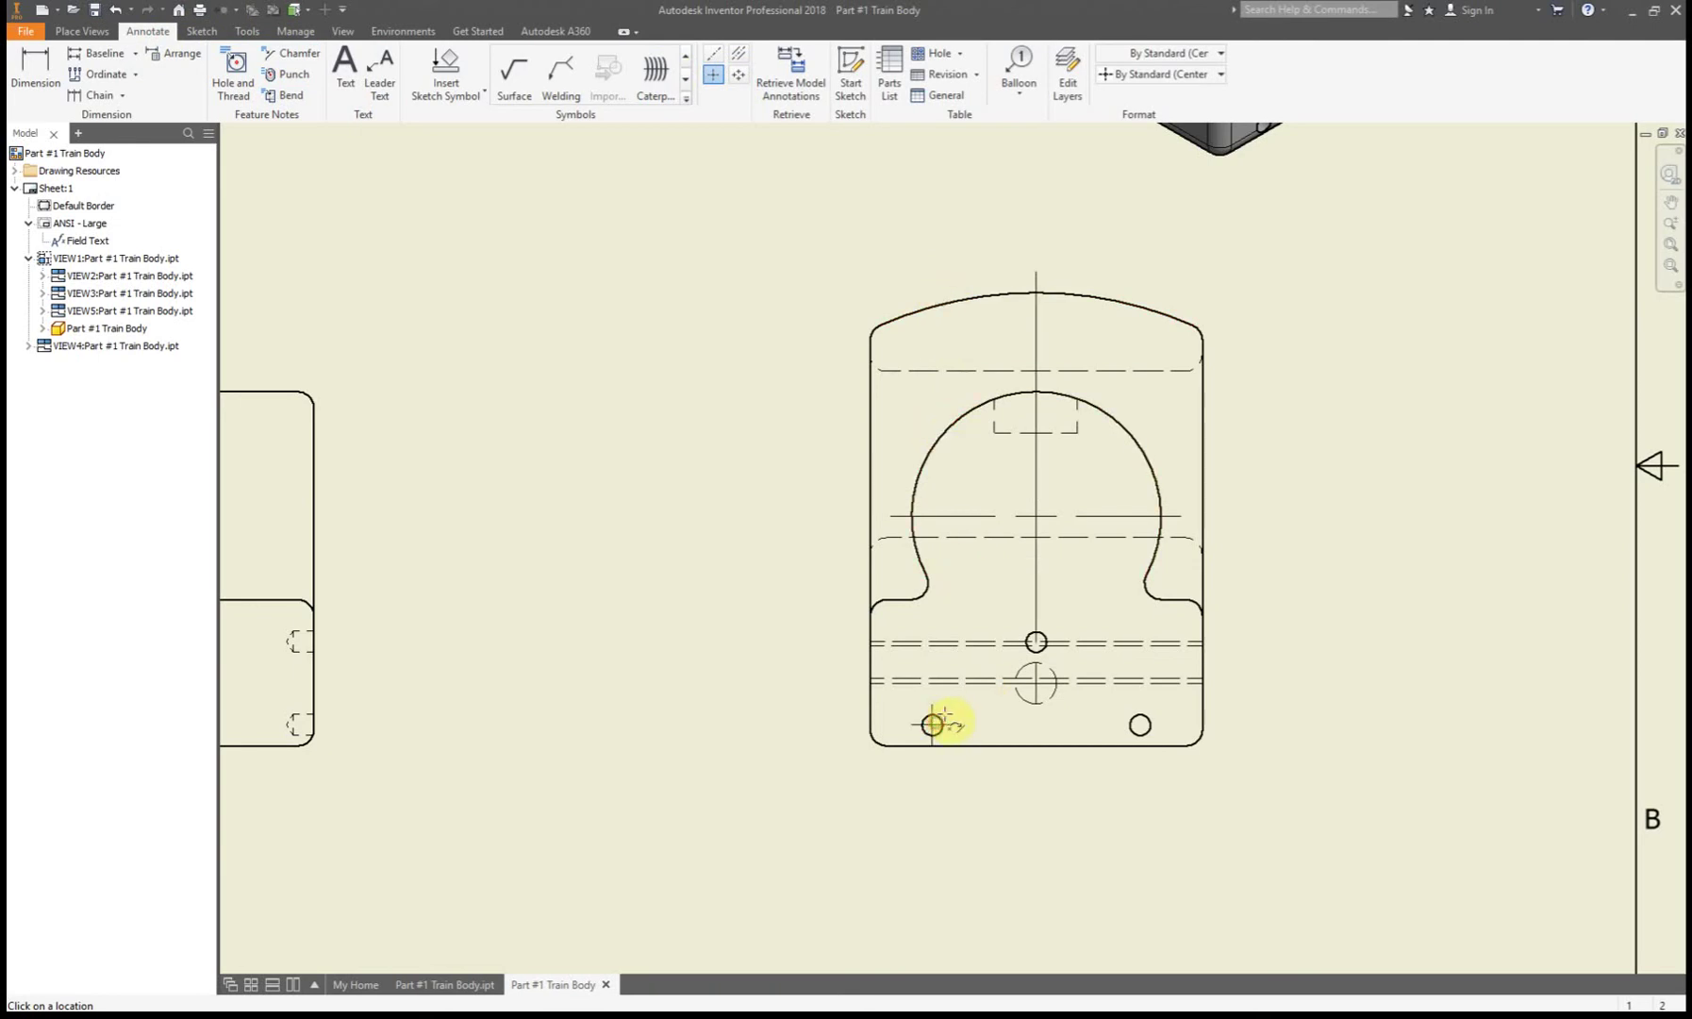
left_click(1140, 724)
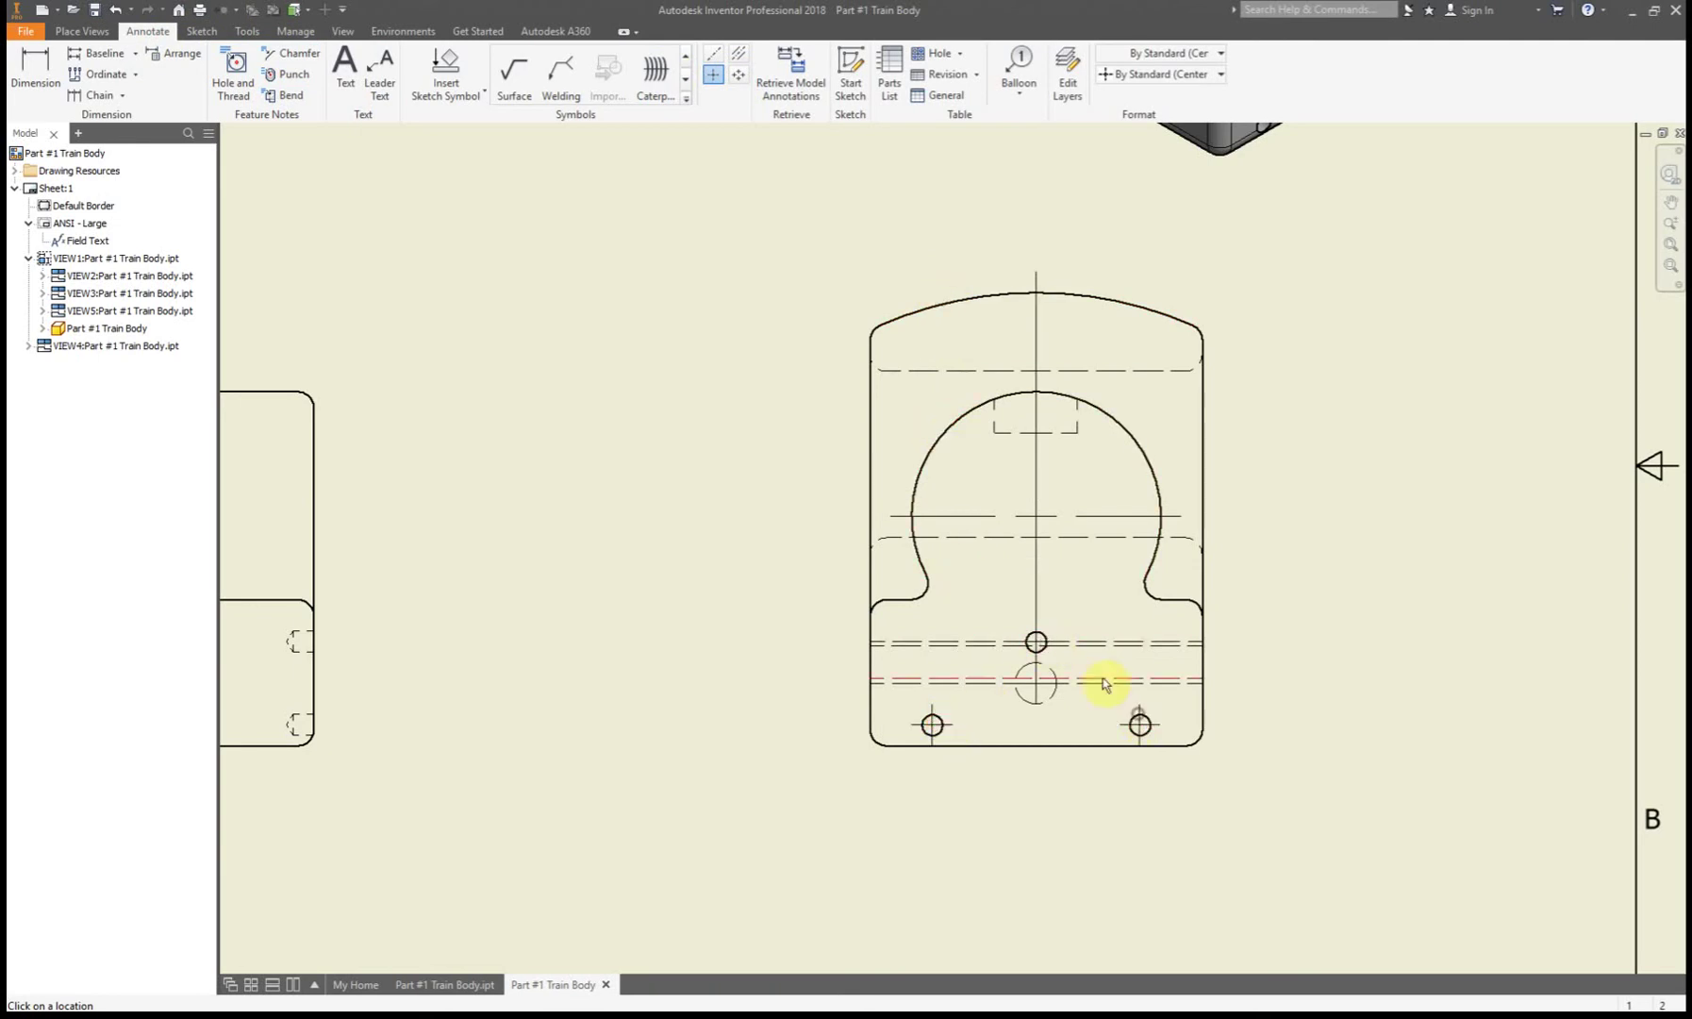
Draw a Centerline Bisector between the two hidden lines of the cross hole
left_click(740, 57)
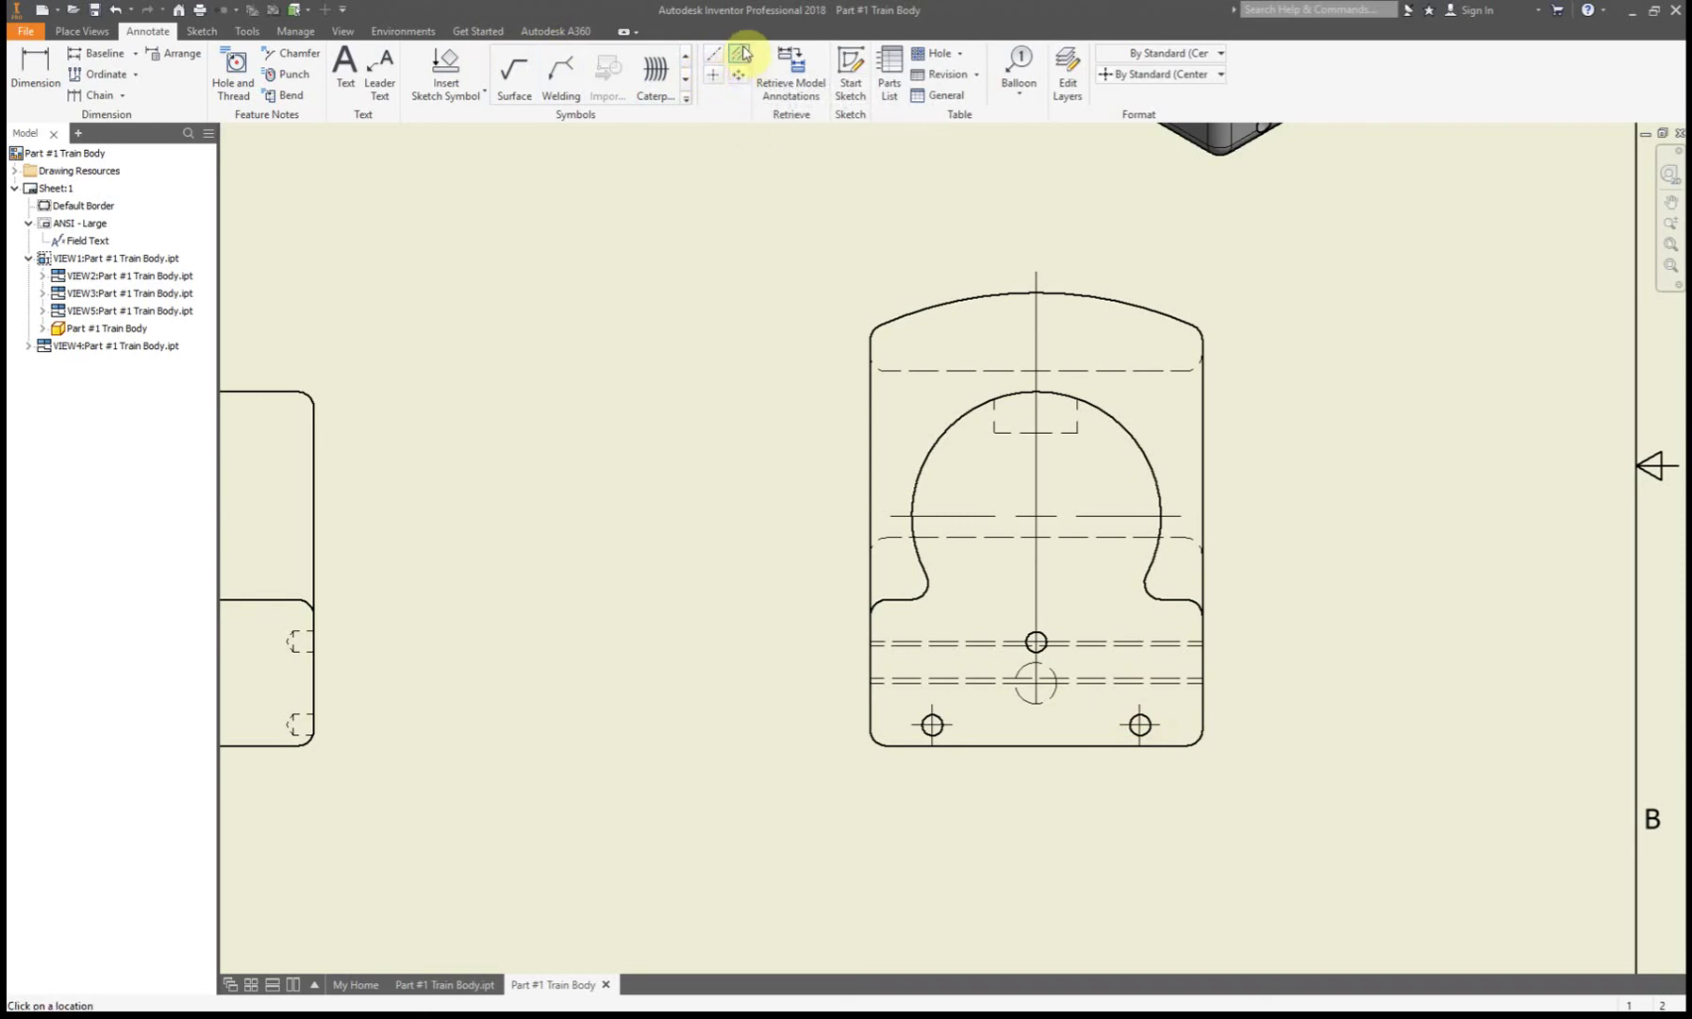
left_click(974, 643)
left_click(982, 680)
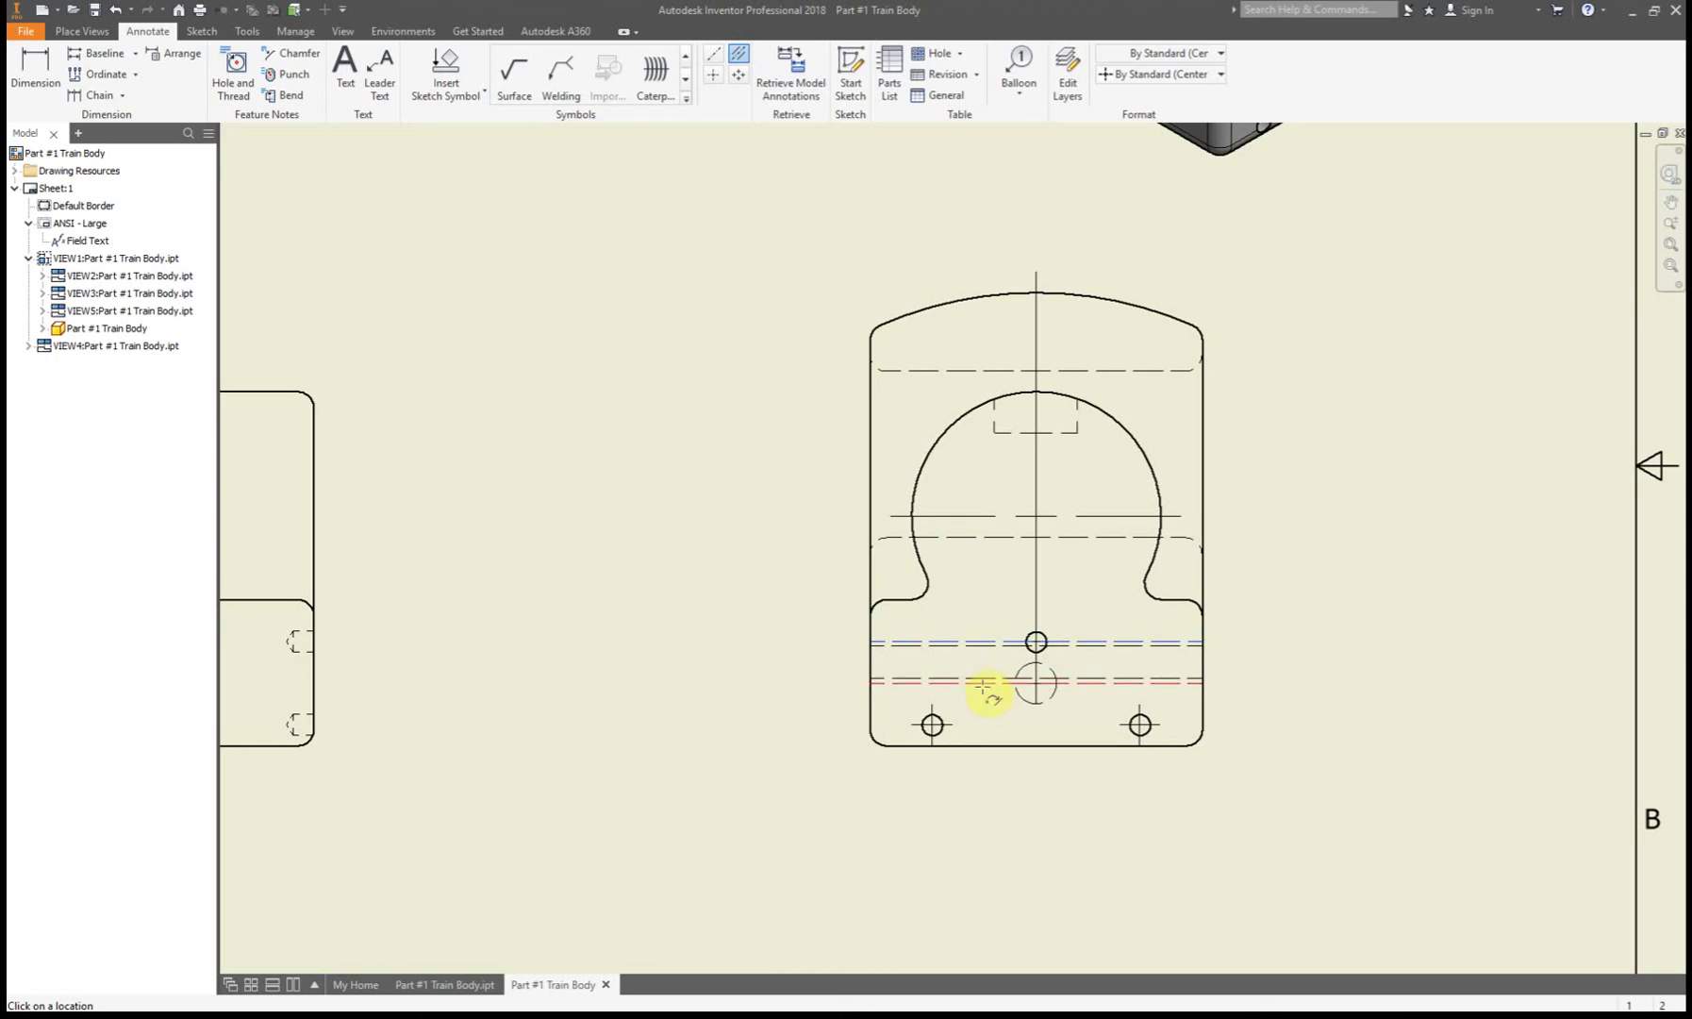
right_click(674, 277)
left_click(625, 276)
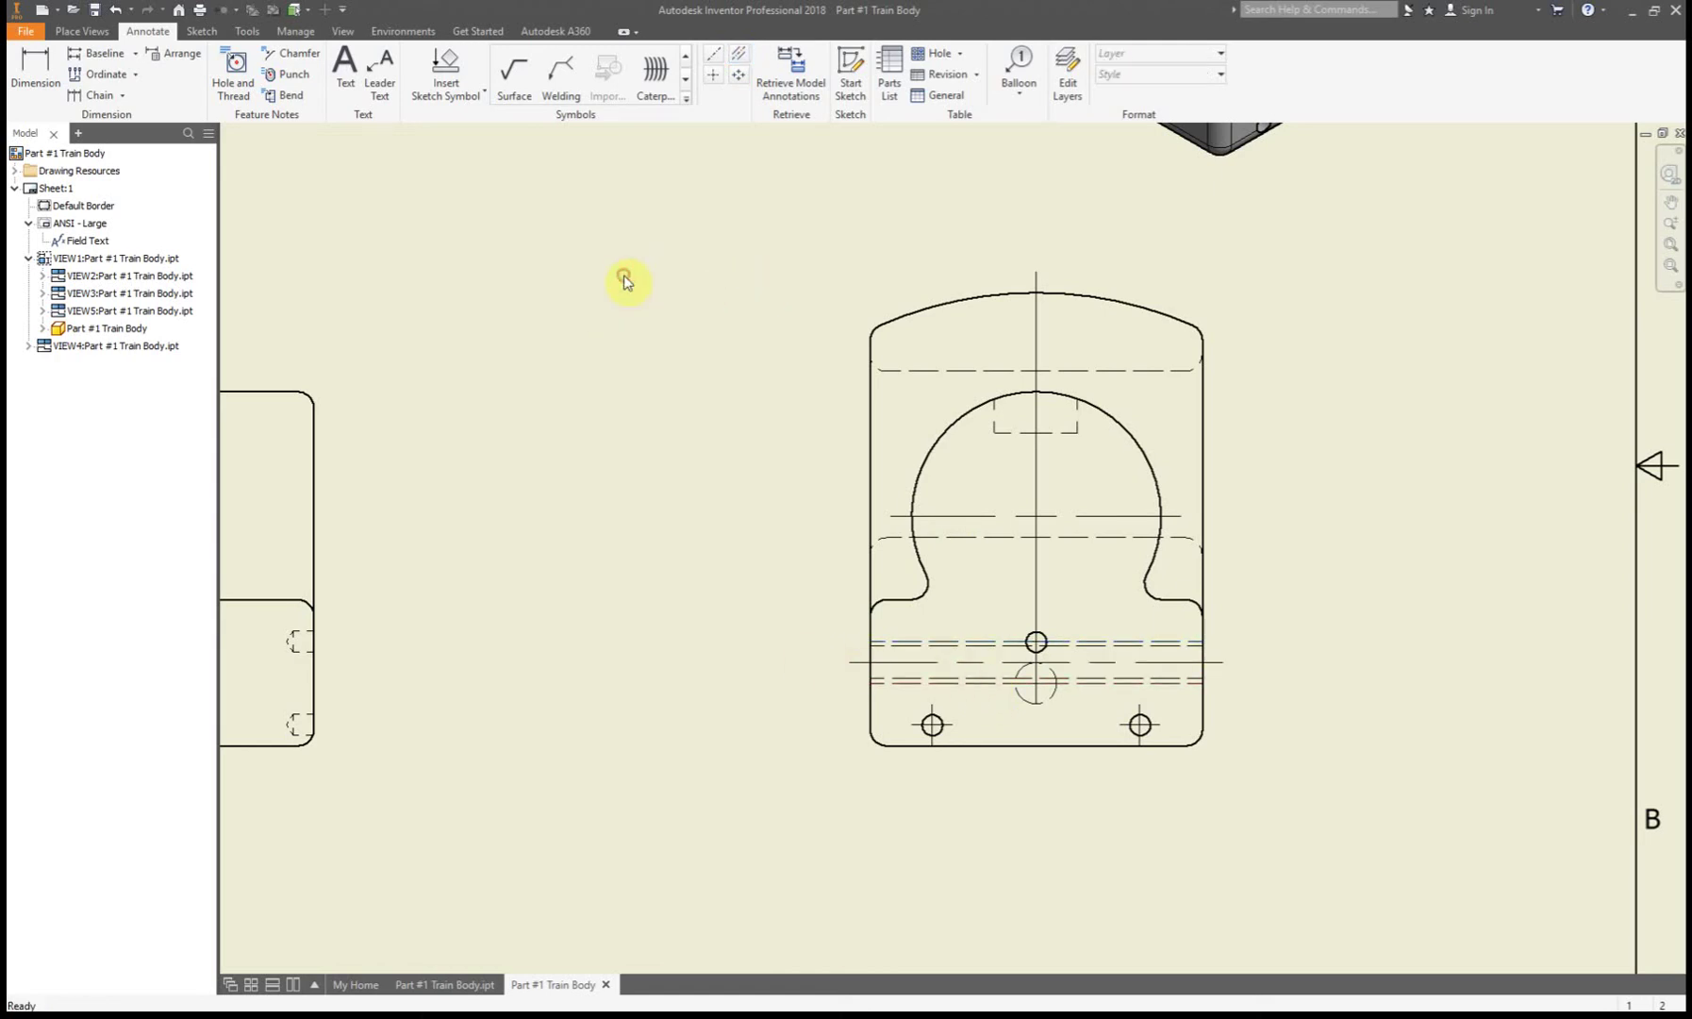
Place a hole note on the lower-right hole, positioned up and to the right
left_click(234, 66)
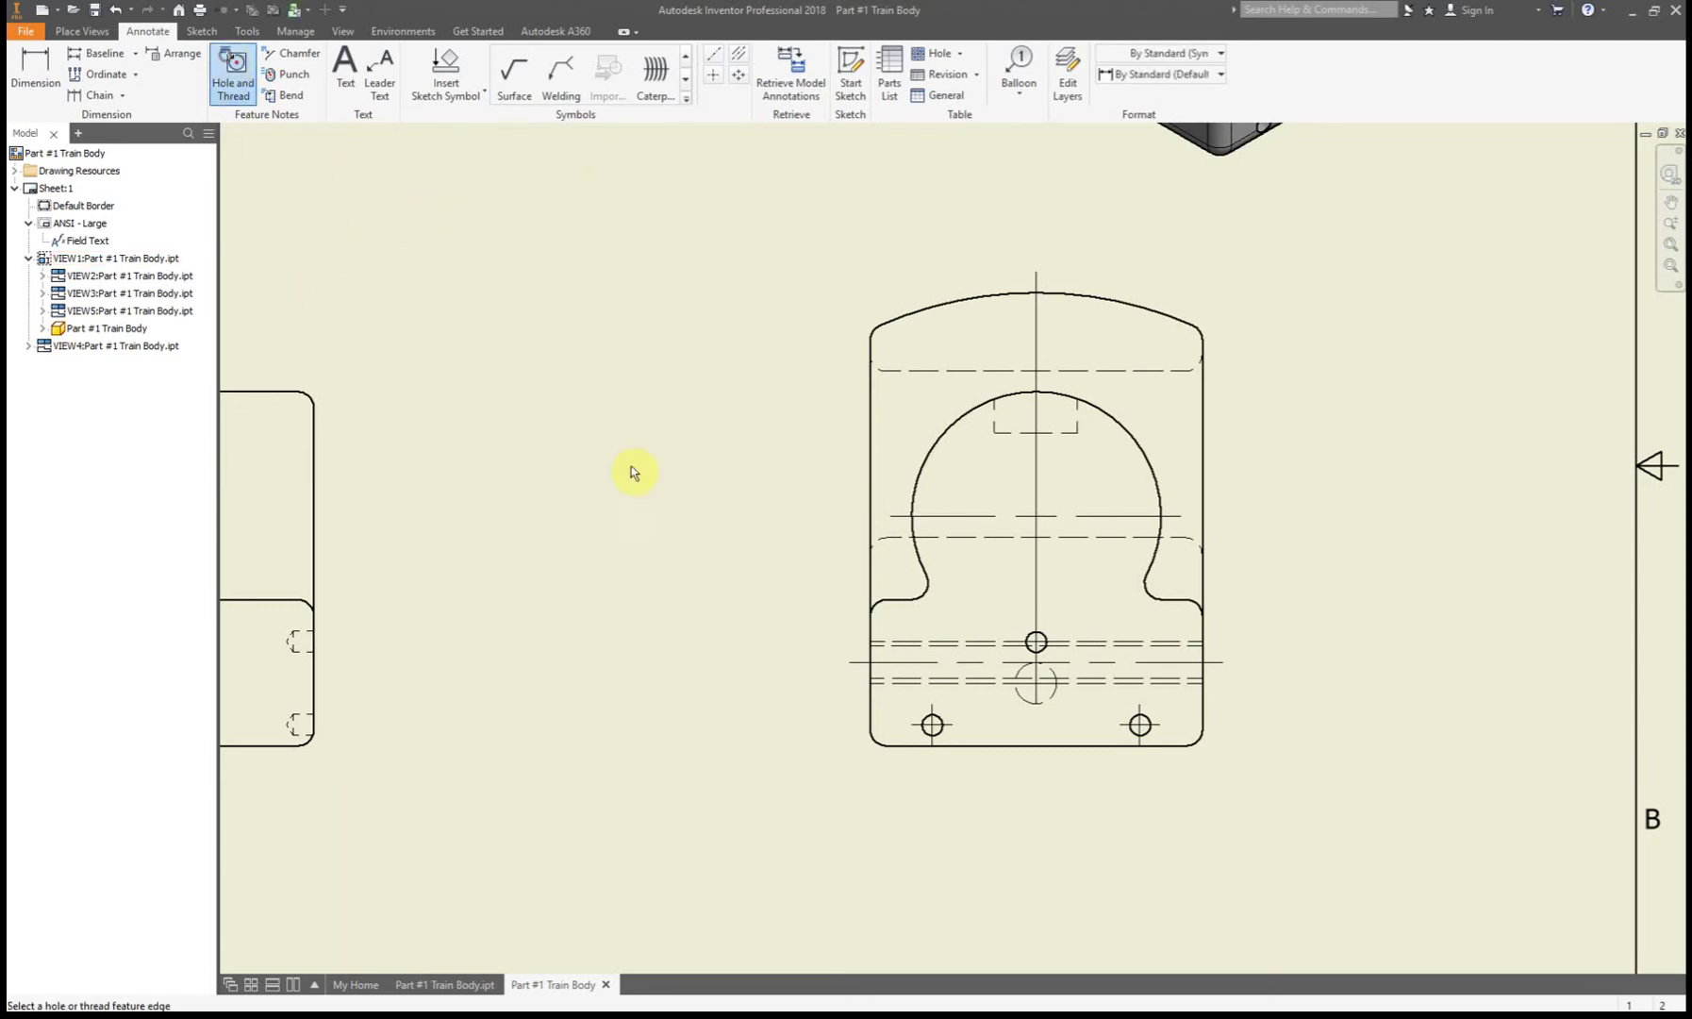
left_click(1150, 736)
left_click(1275, 633)
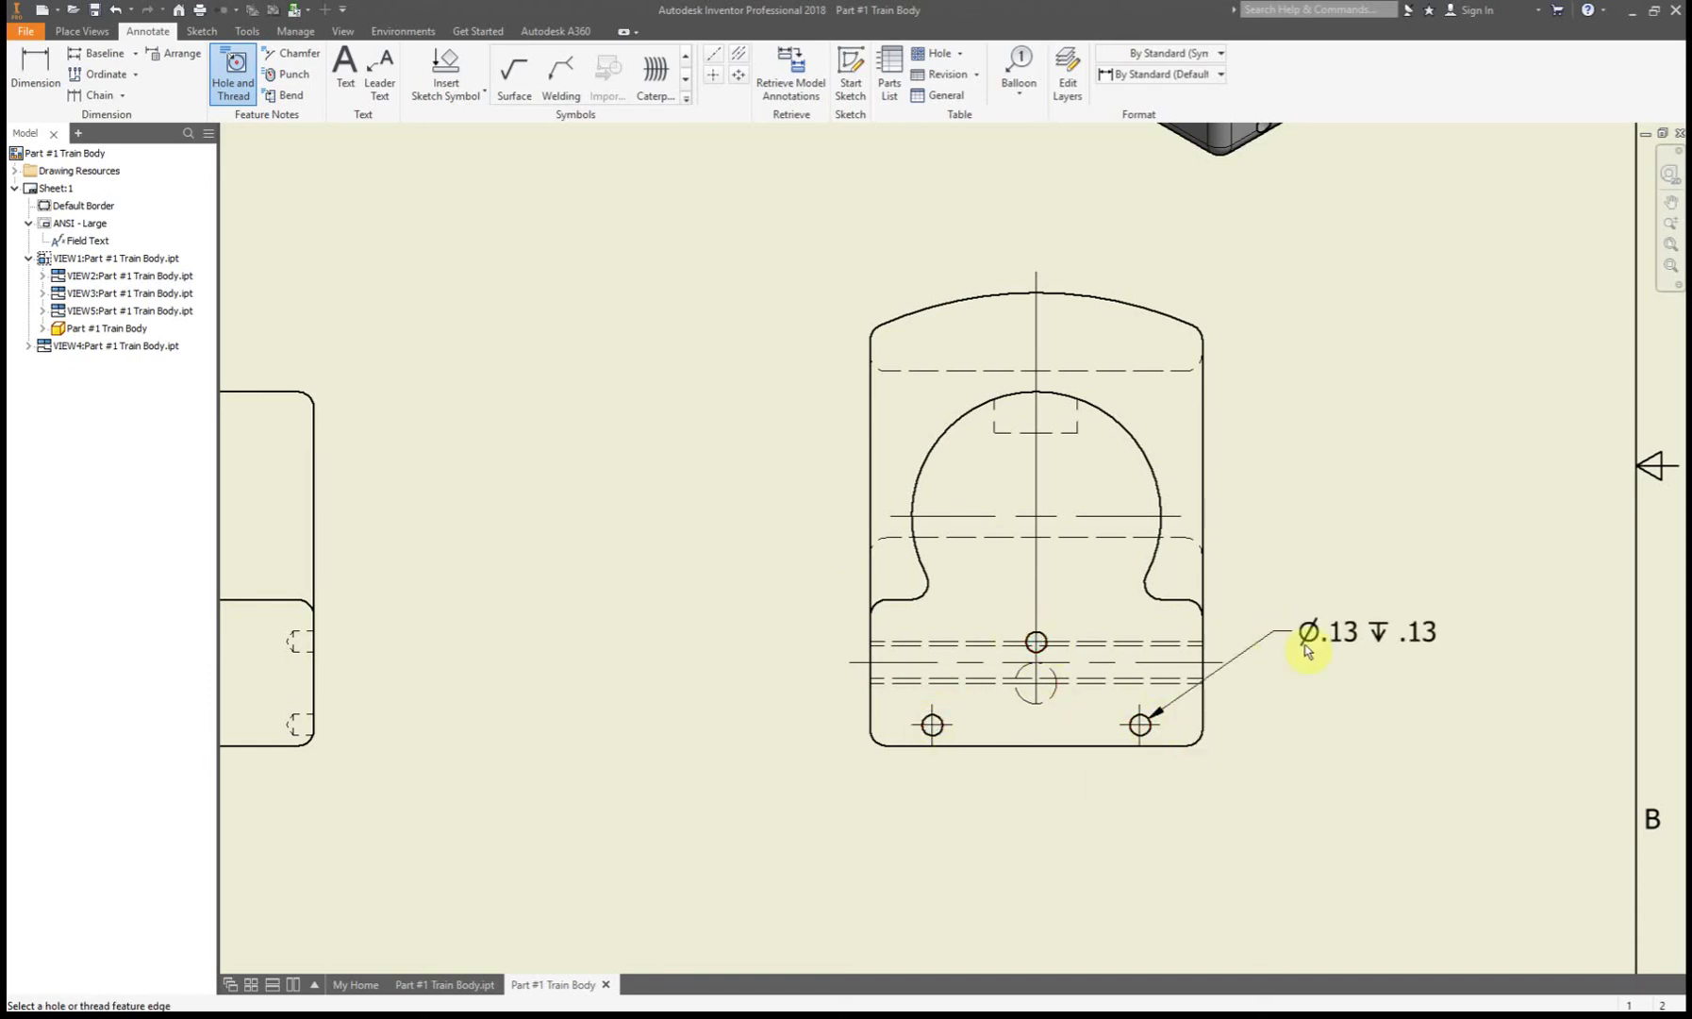
right_click(1274, 600)
left_click(1350, 628)
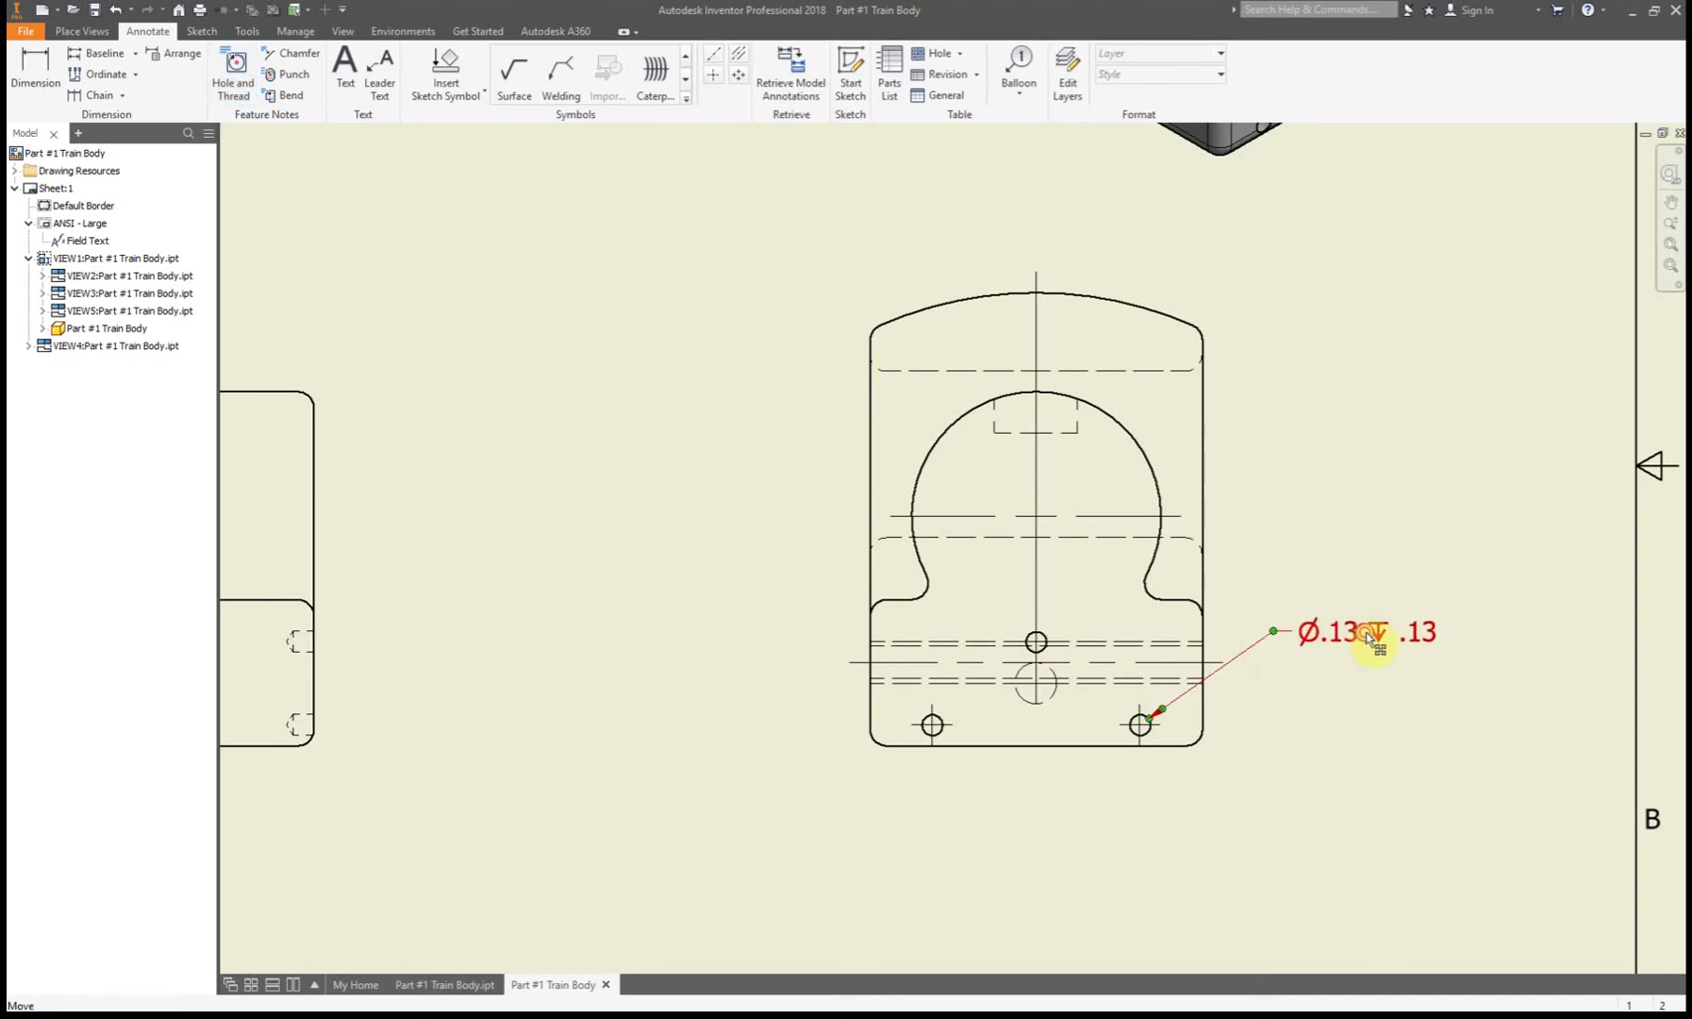
Append TYP to the hole note so it reads Ø.13 ↓ .13 TYP
double_click(1377, 638)
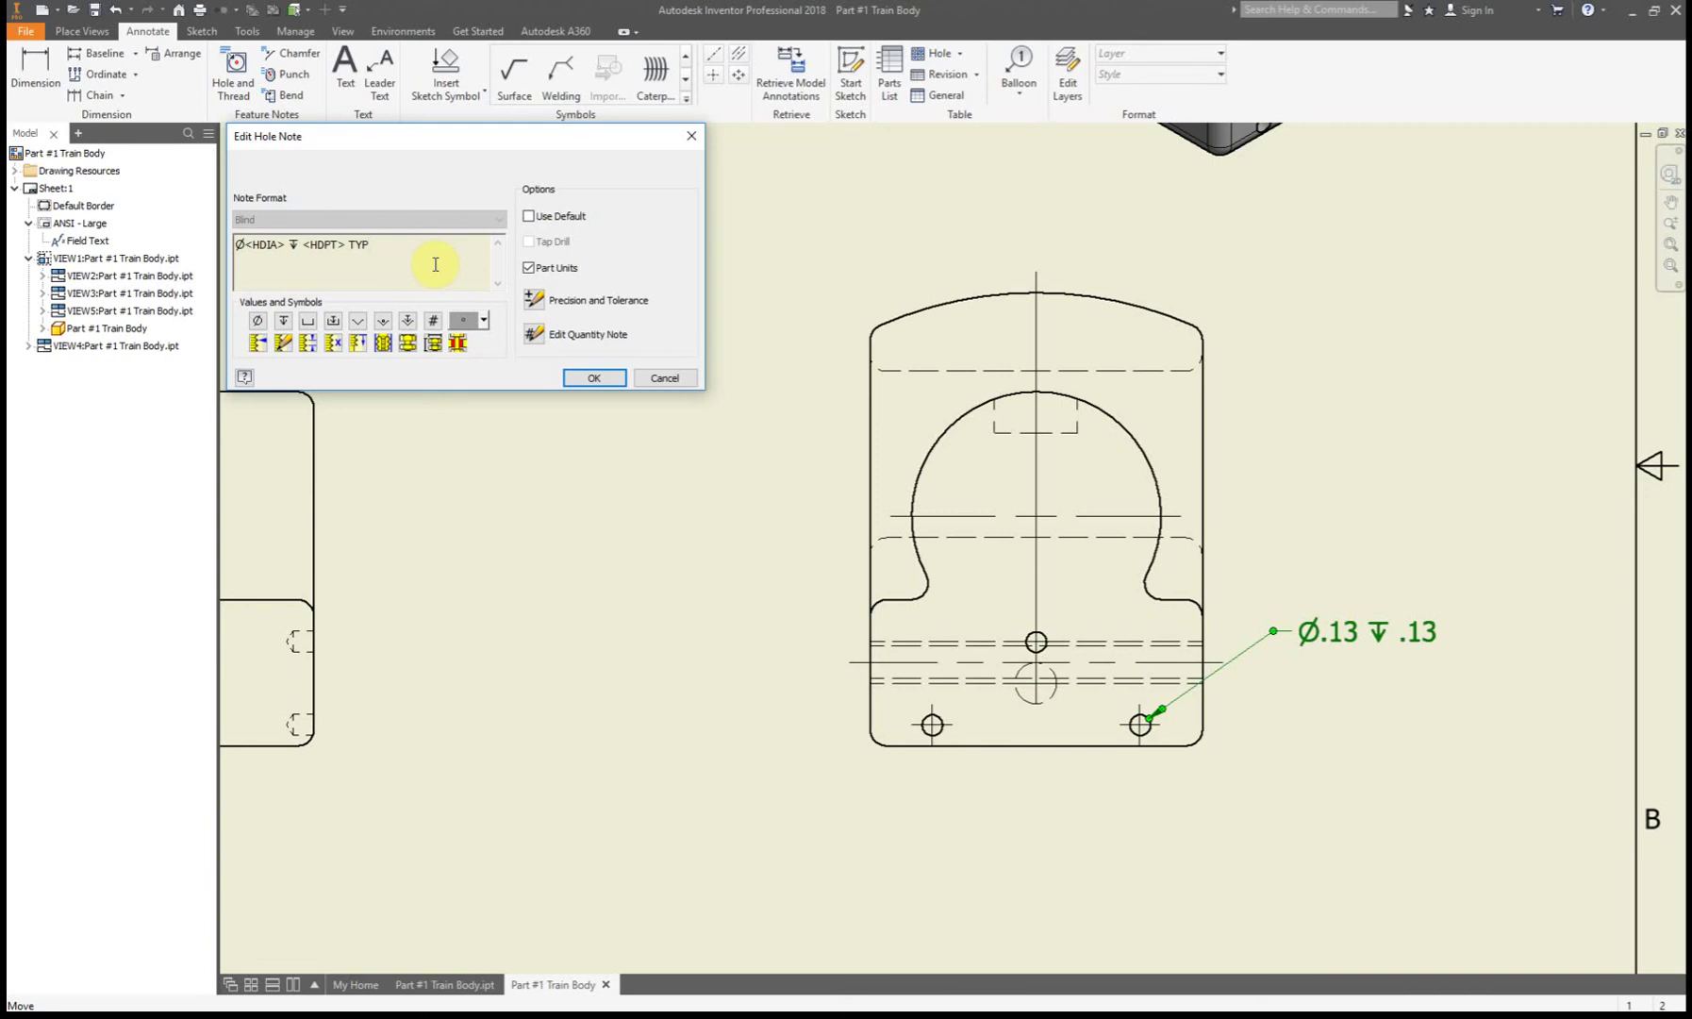
left_click(581, 378)
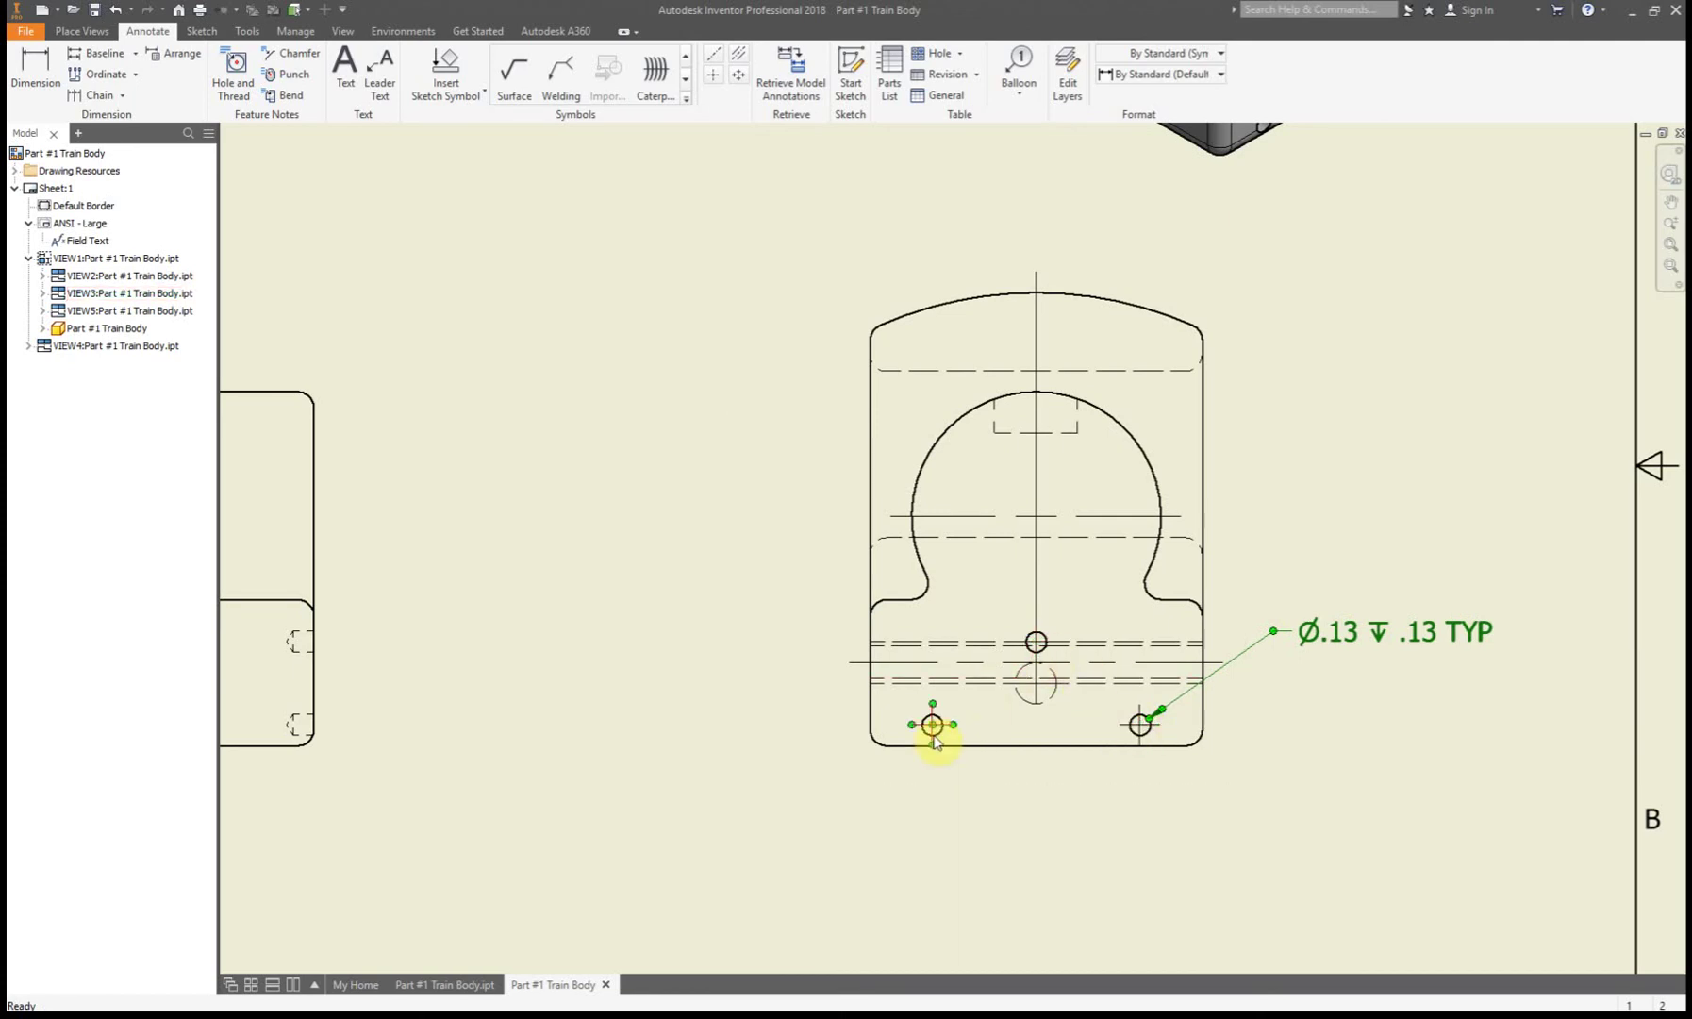
left_click(1386, 631)
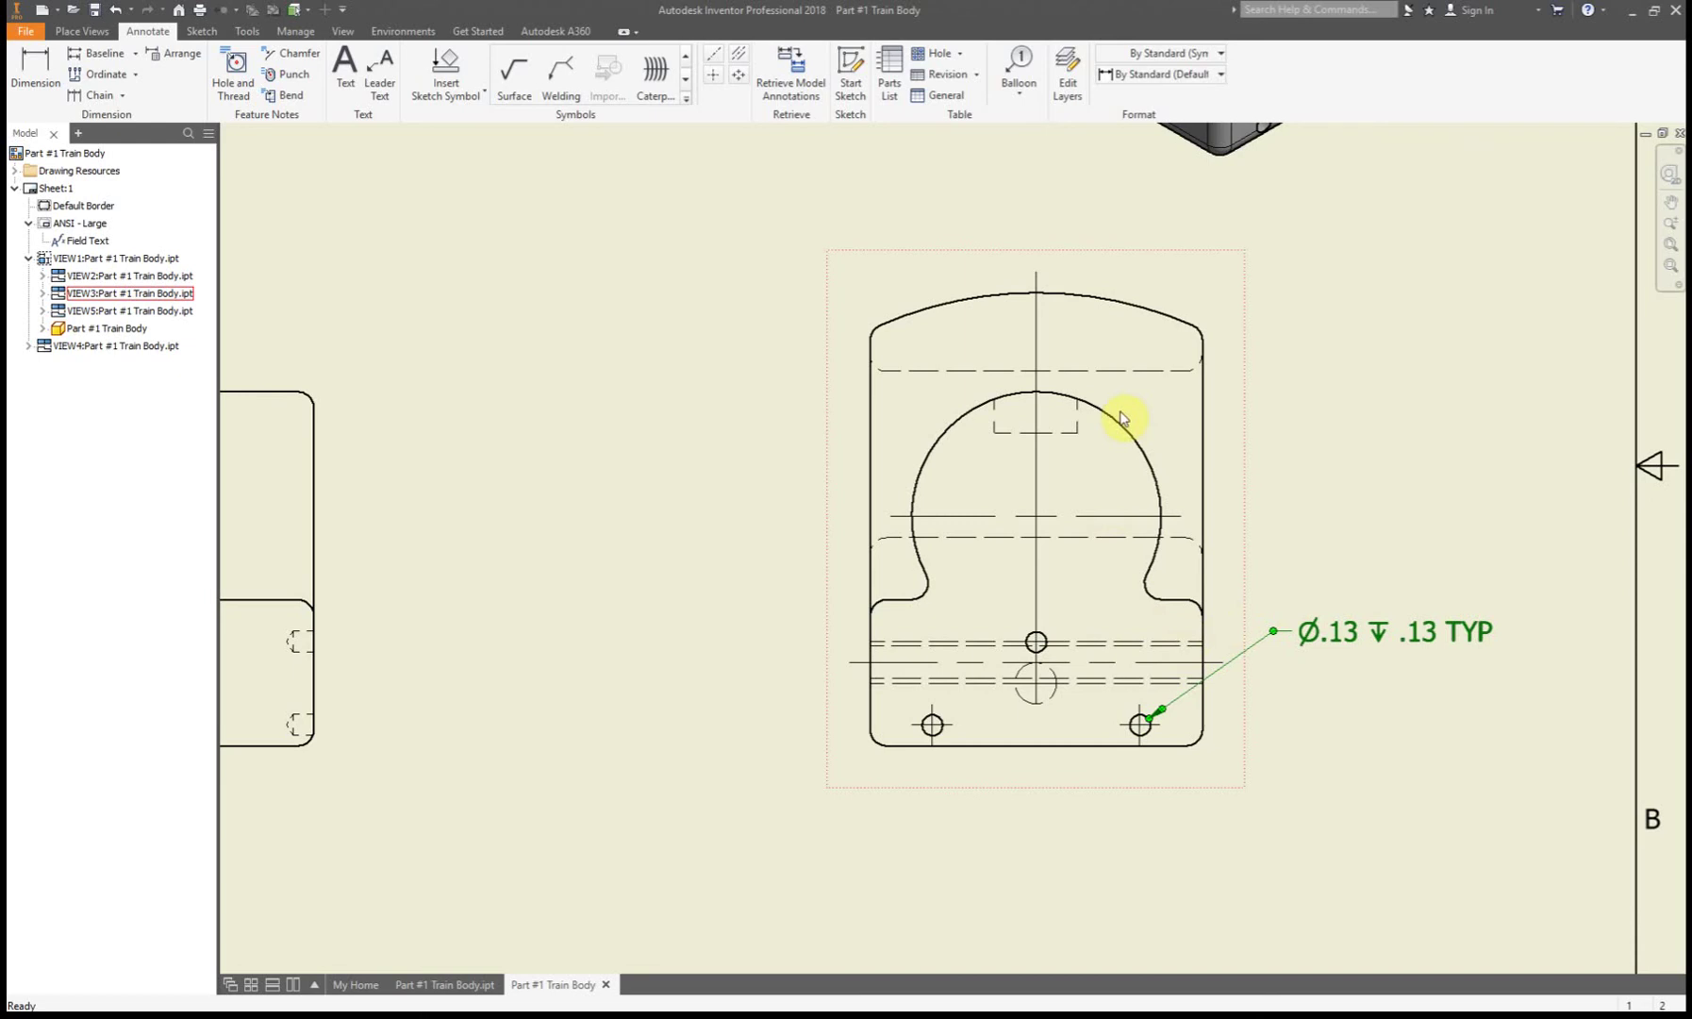
Zoom out to show all five views and the title block
key("Home")
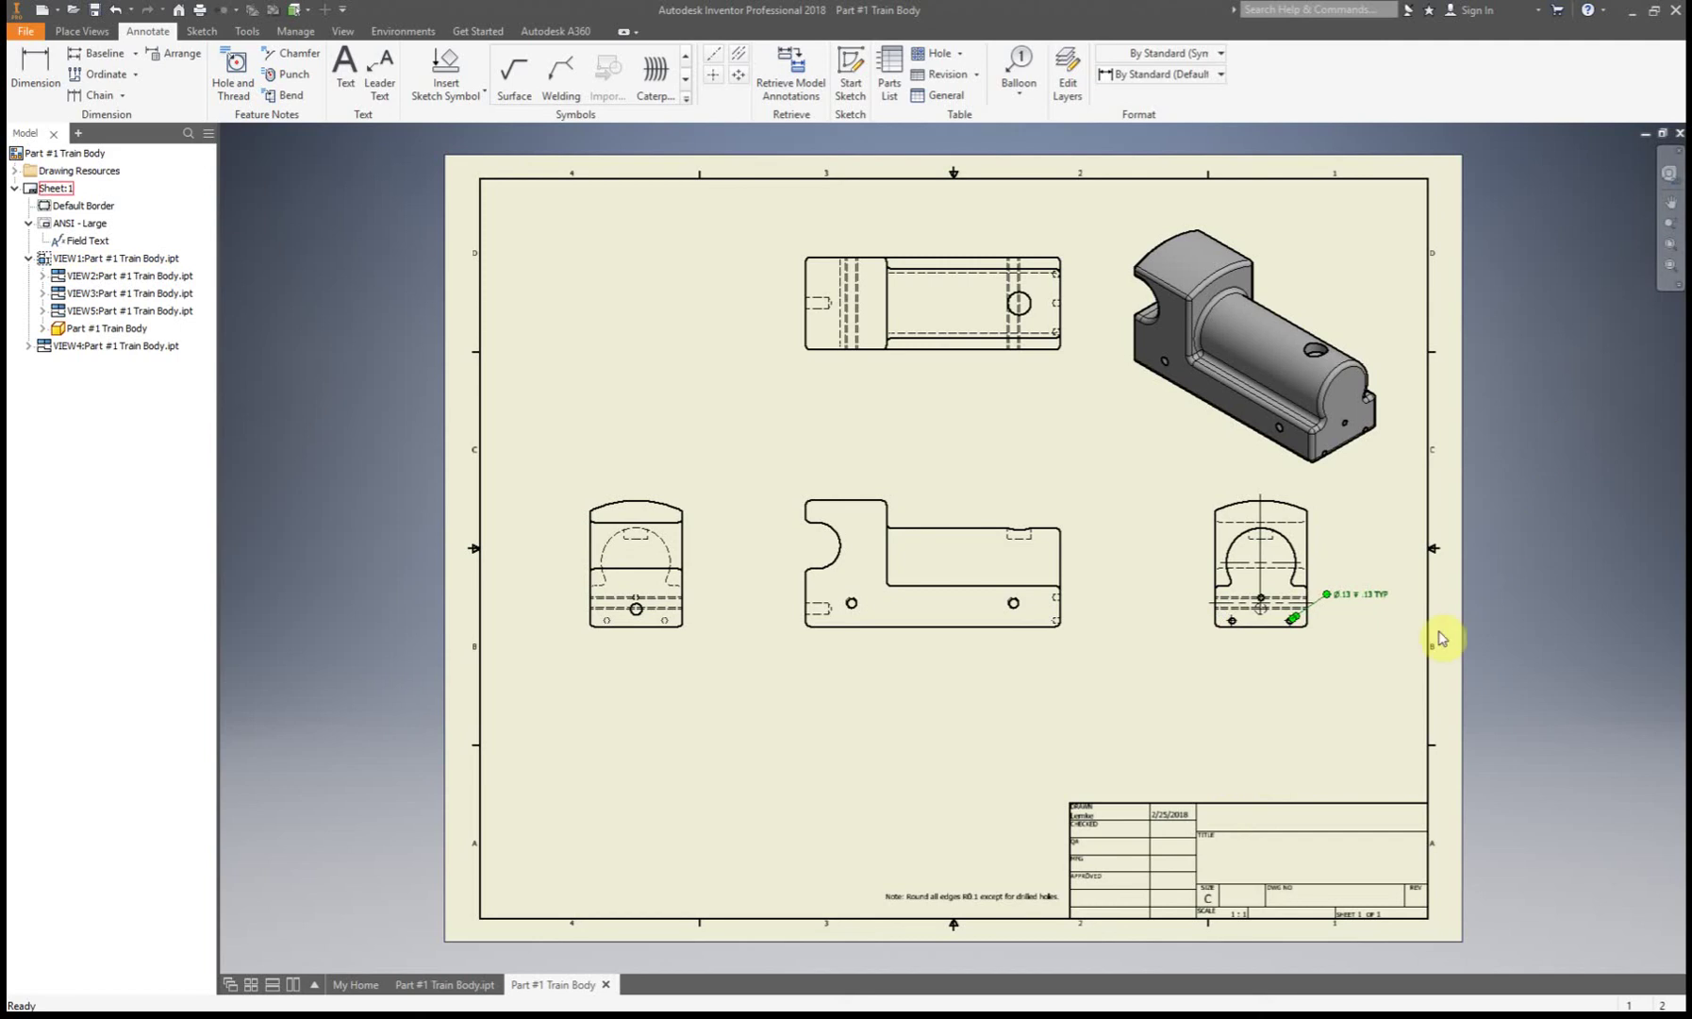
double_click(1004, 896)
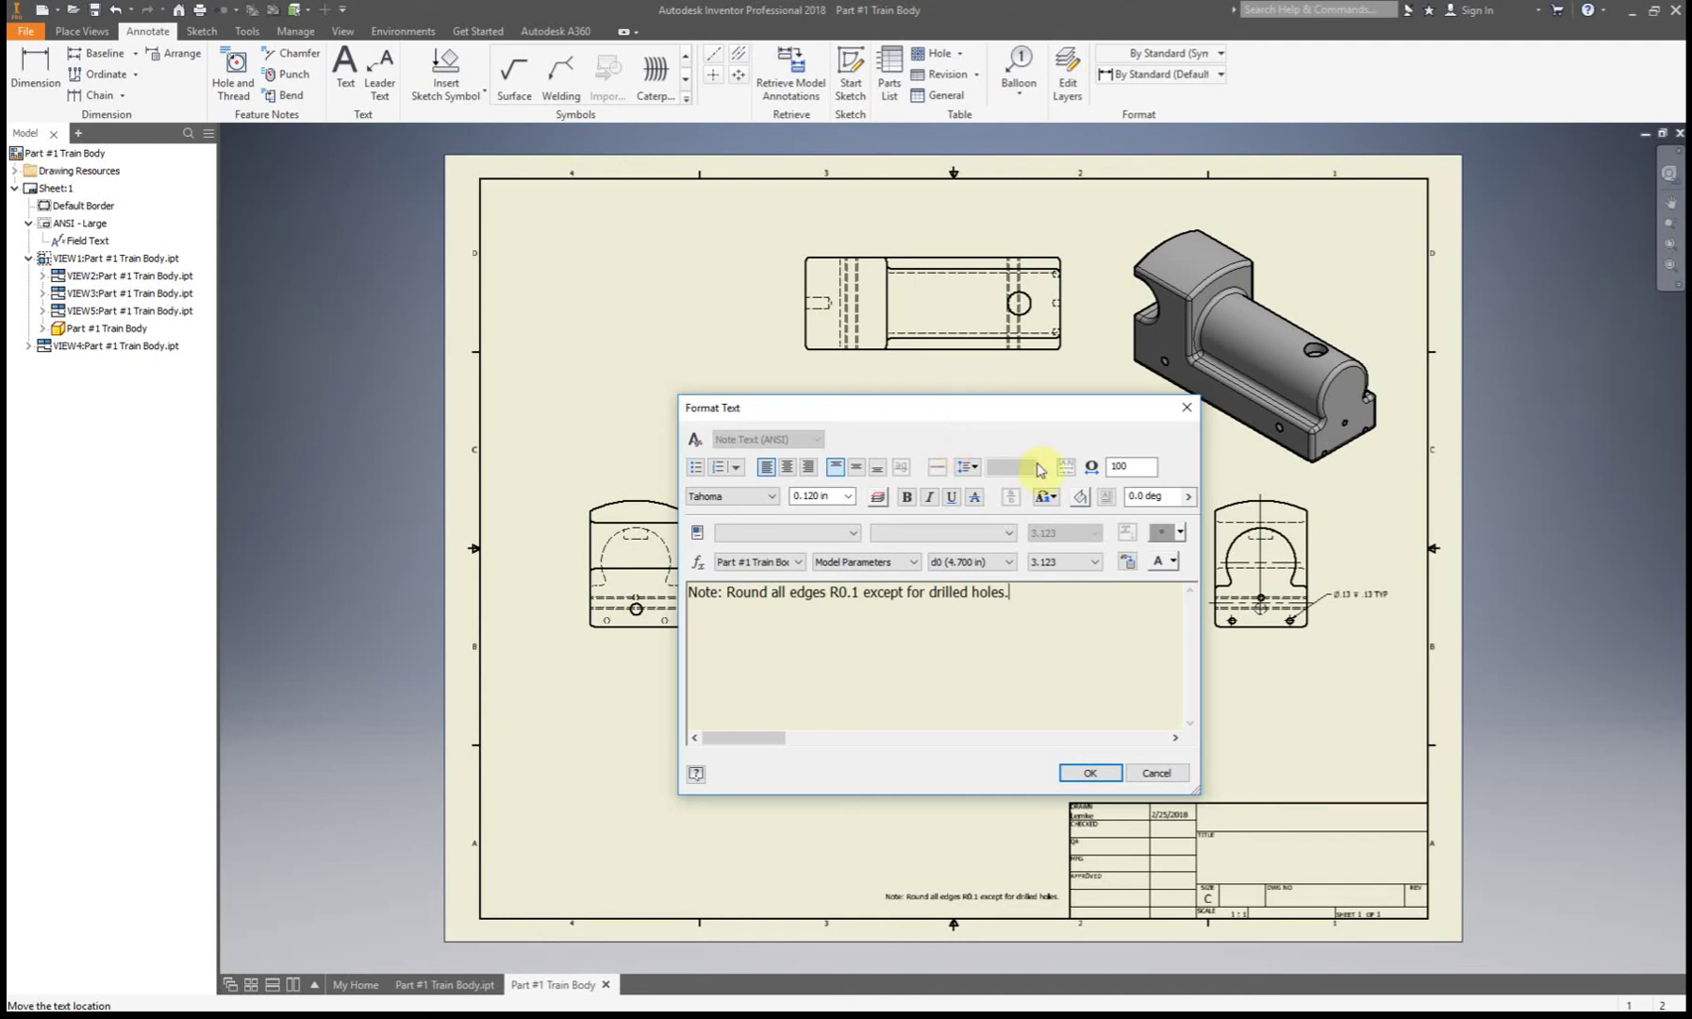
left_click(1085, 770)
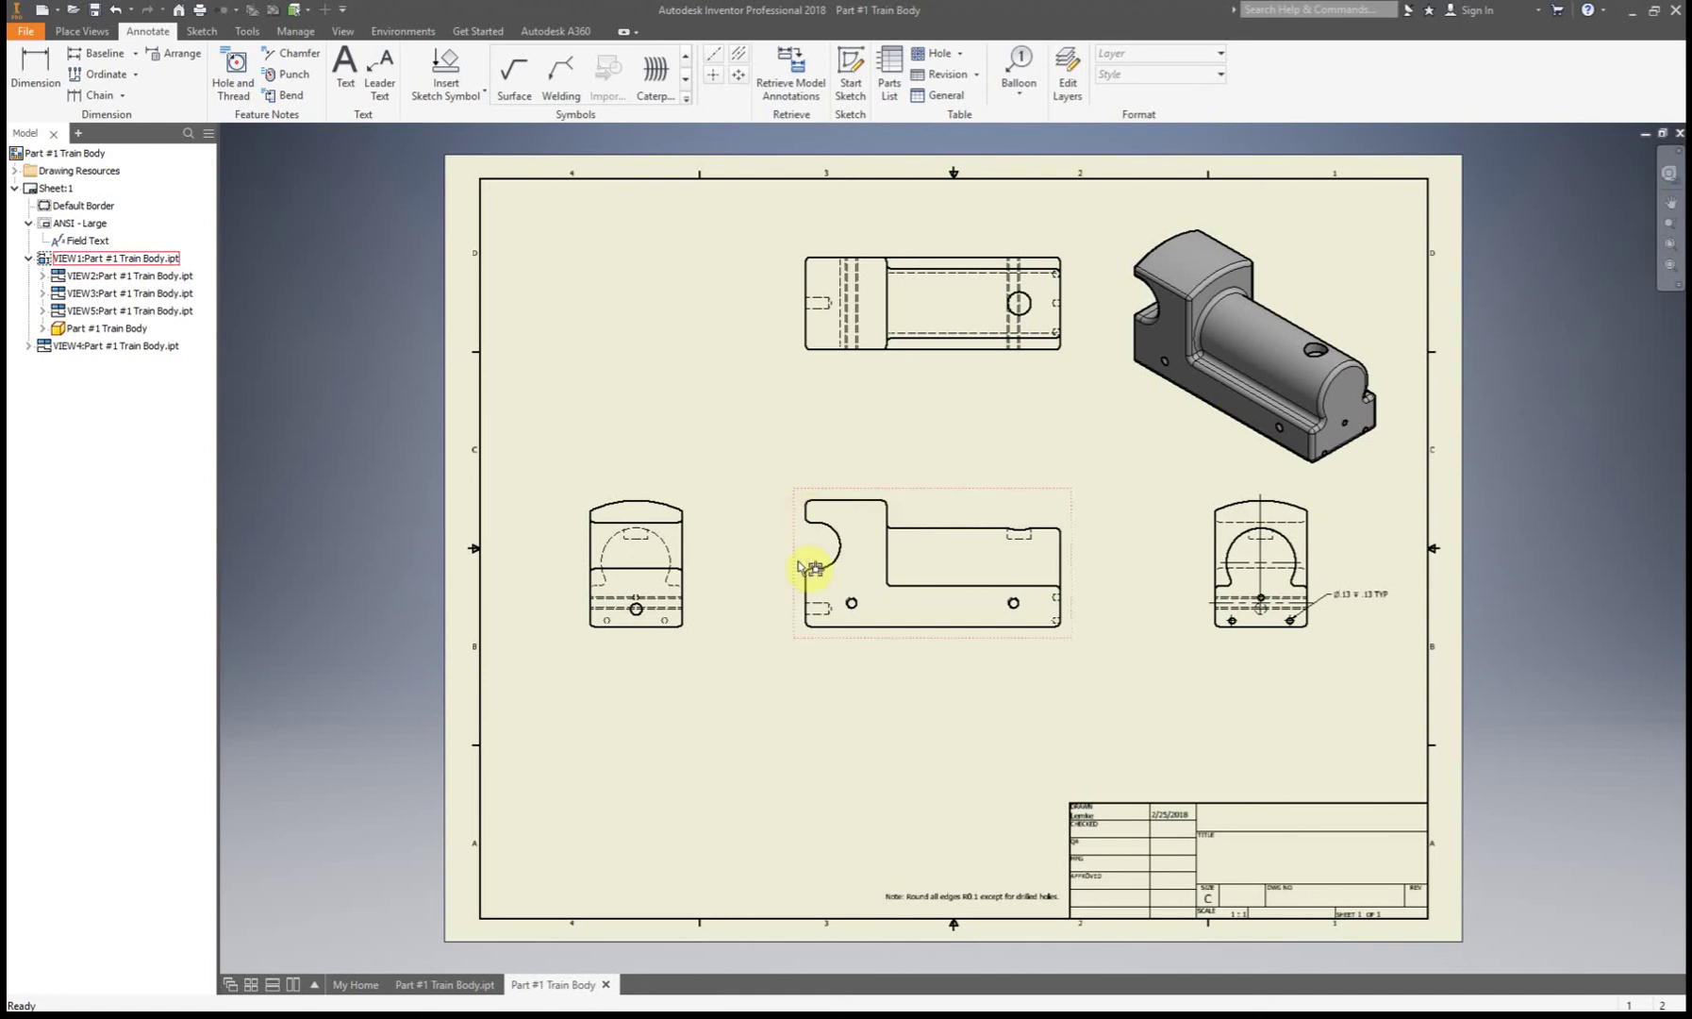
scroll(790, 486, "up", 5)
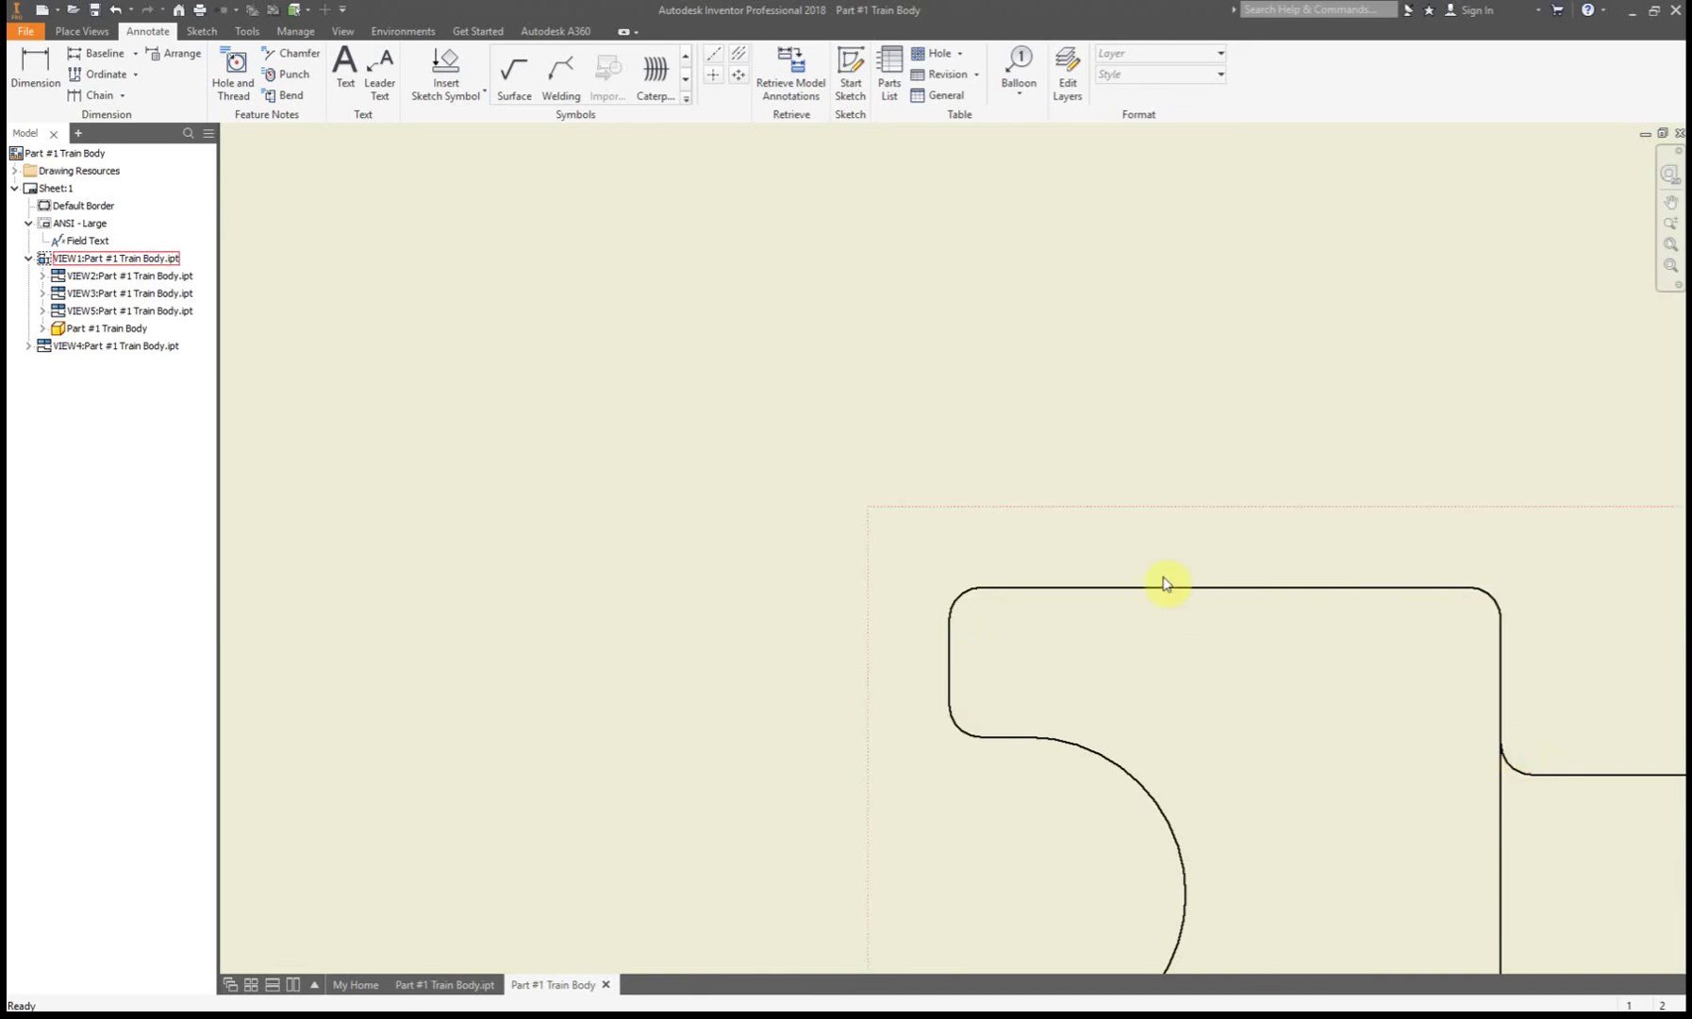
scroll(1166, 585, "down", 8)
scroll(1182, 736, "up", 4)
scroll(1085, 679, "up", 3)
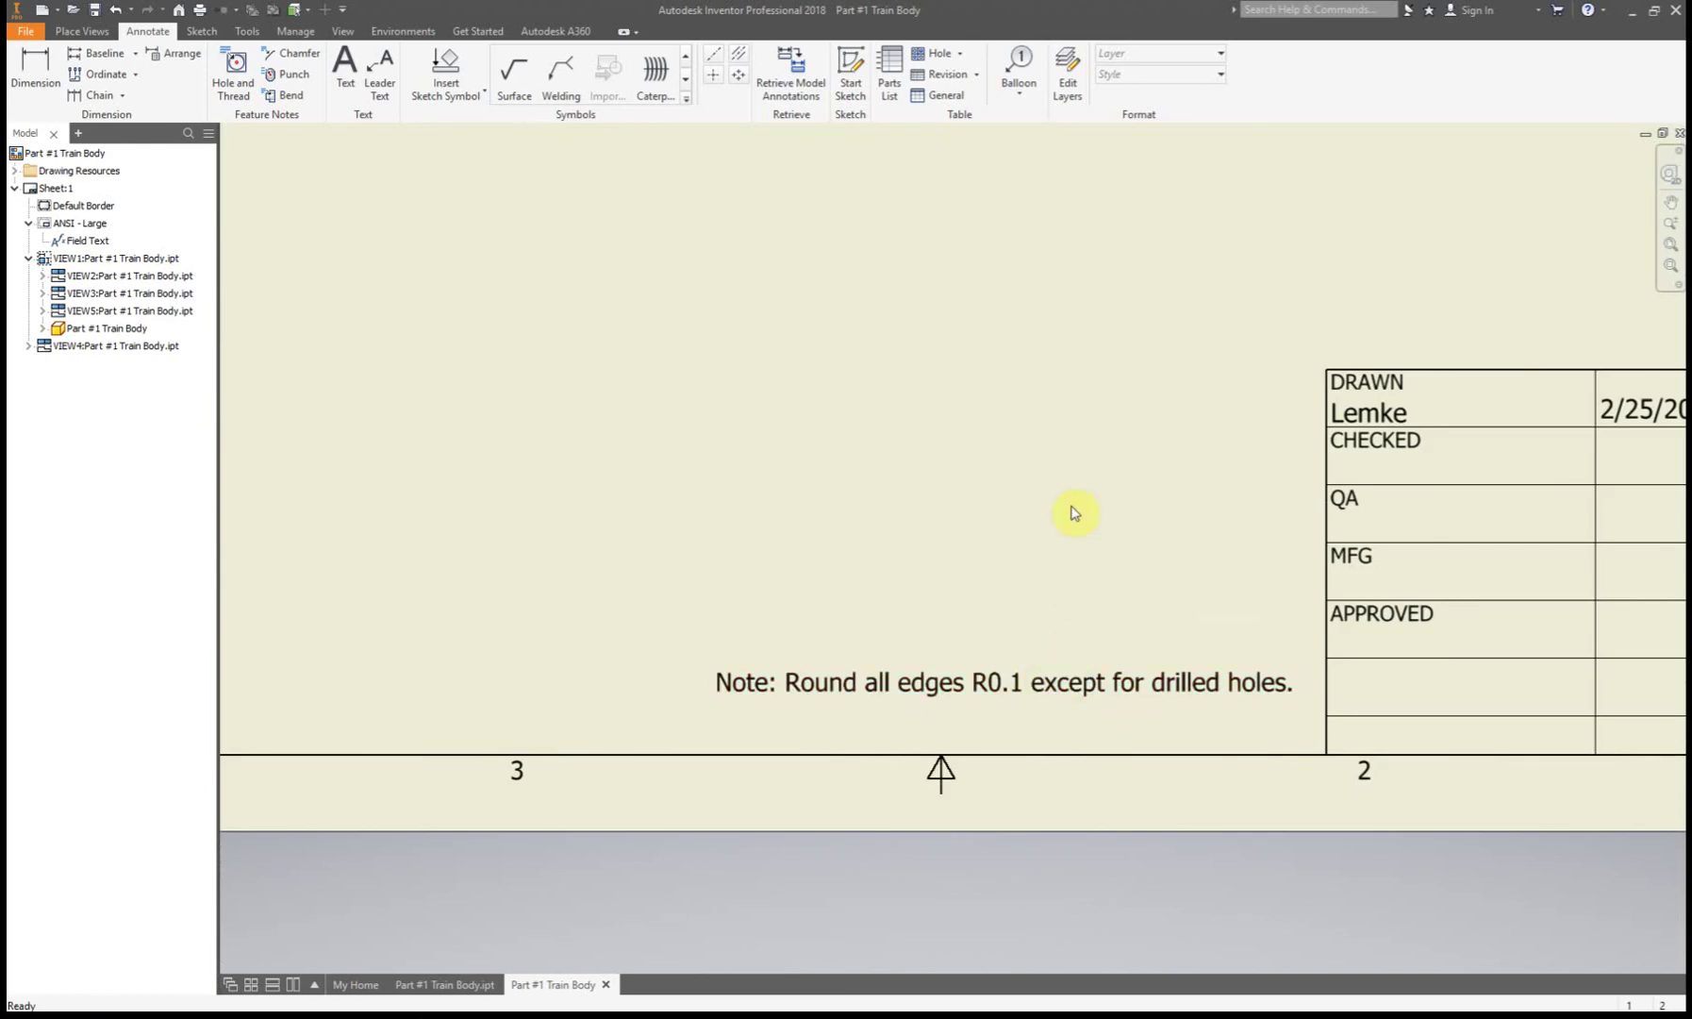
key("Home")
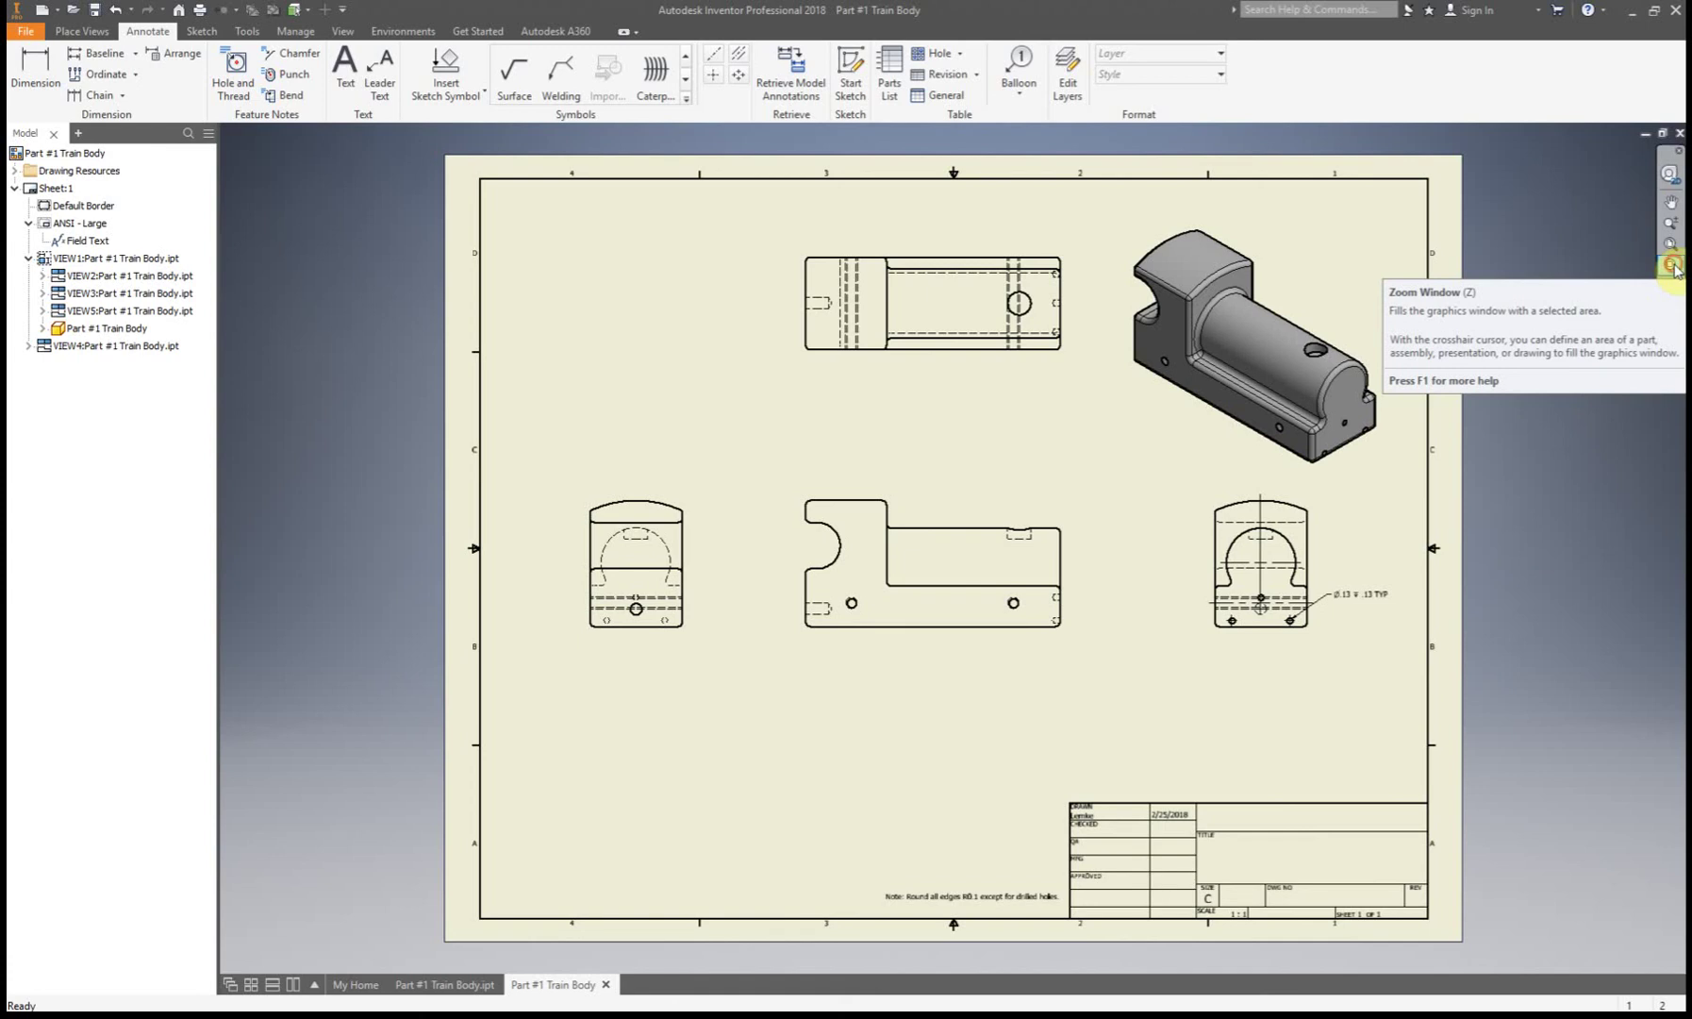
left_click(1671, 266)
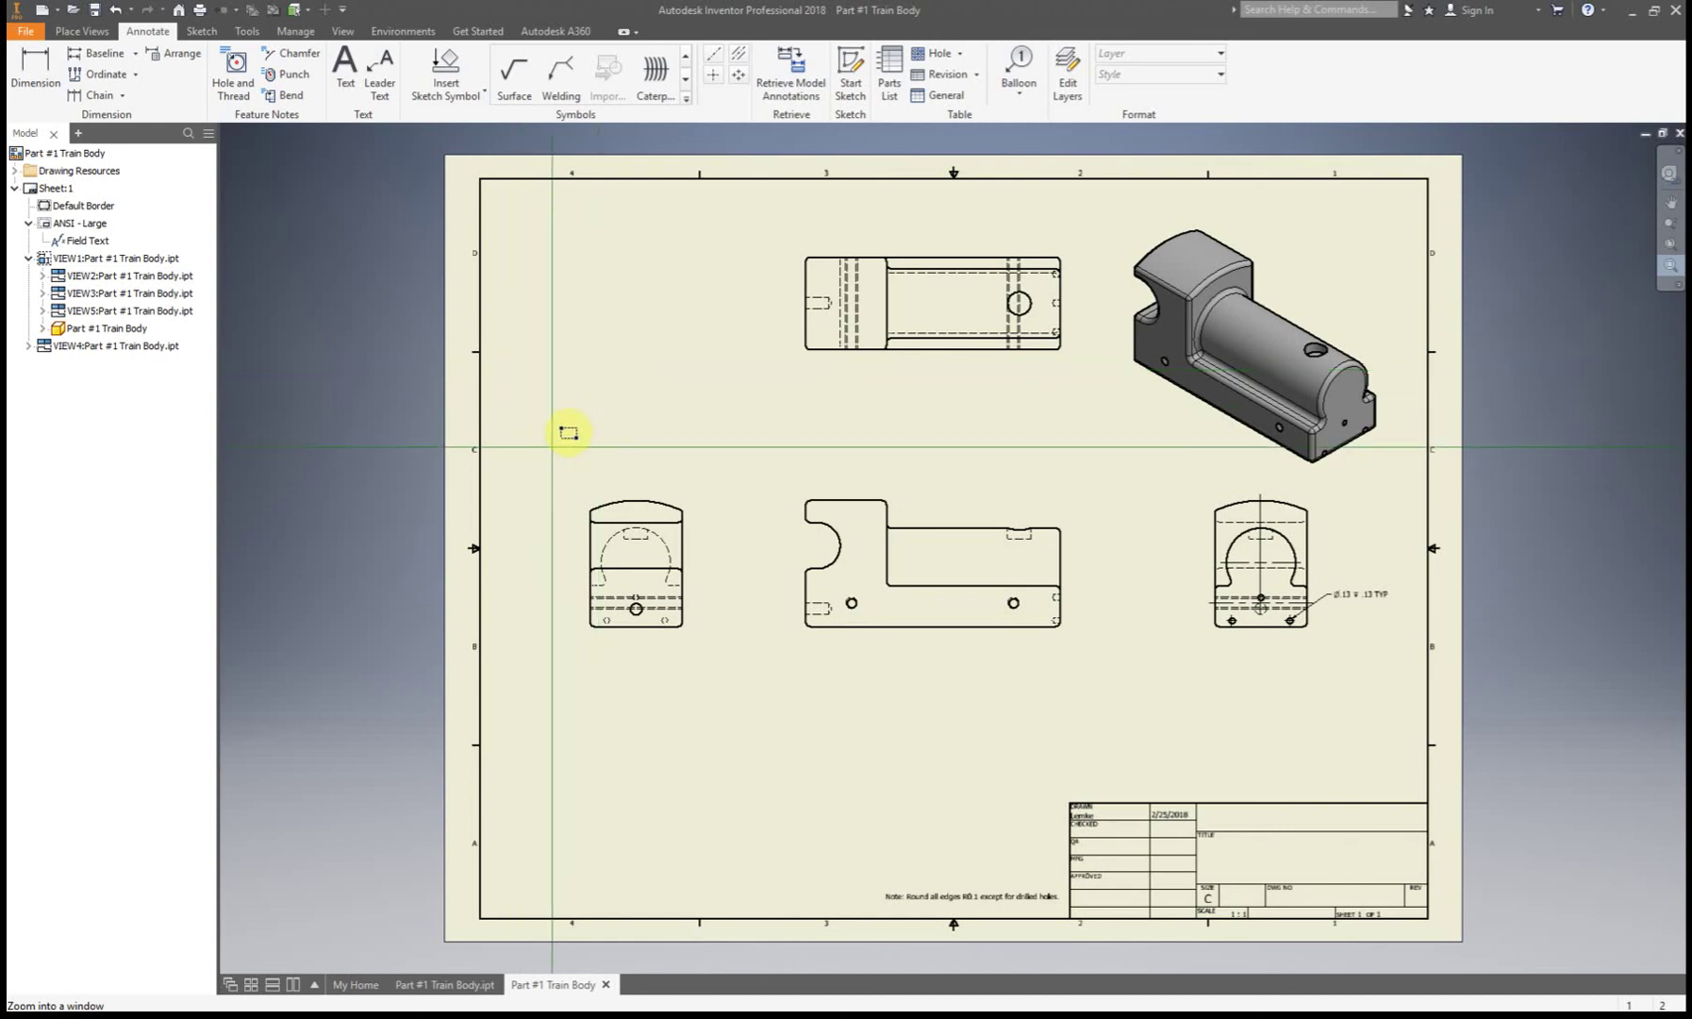
left_click_drag(540, 444, 710, 679)
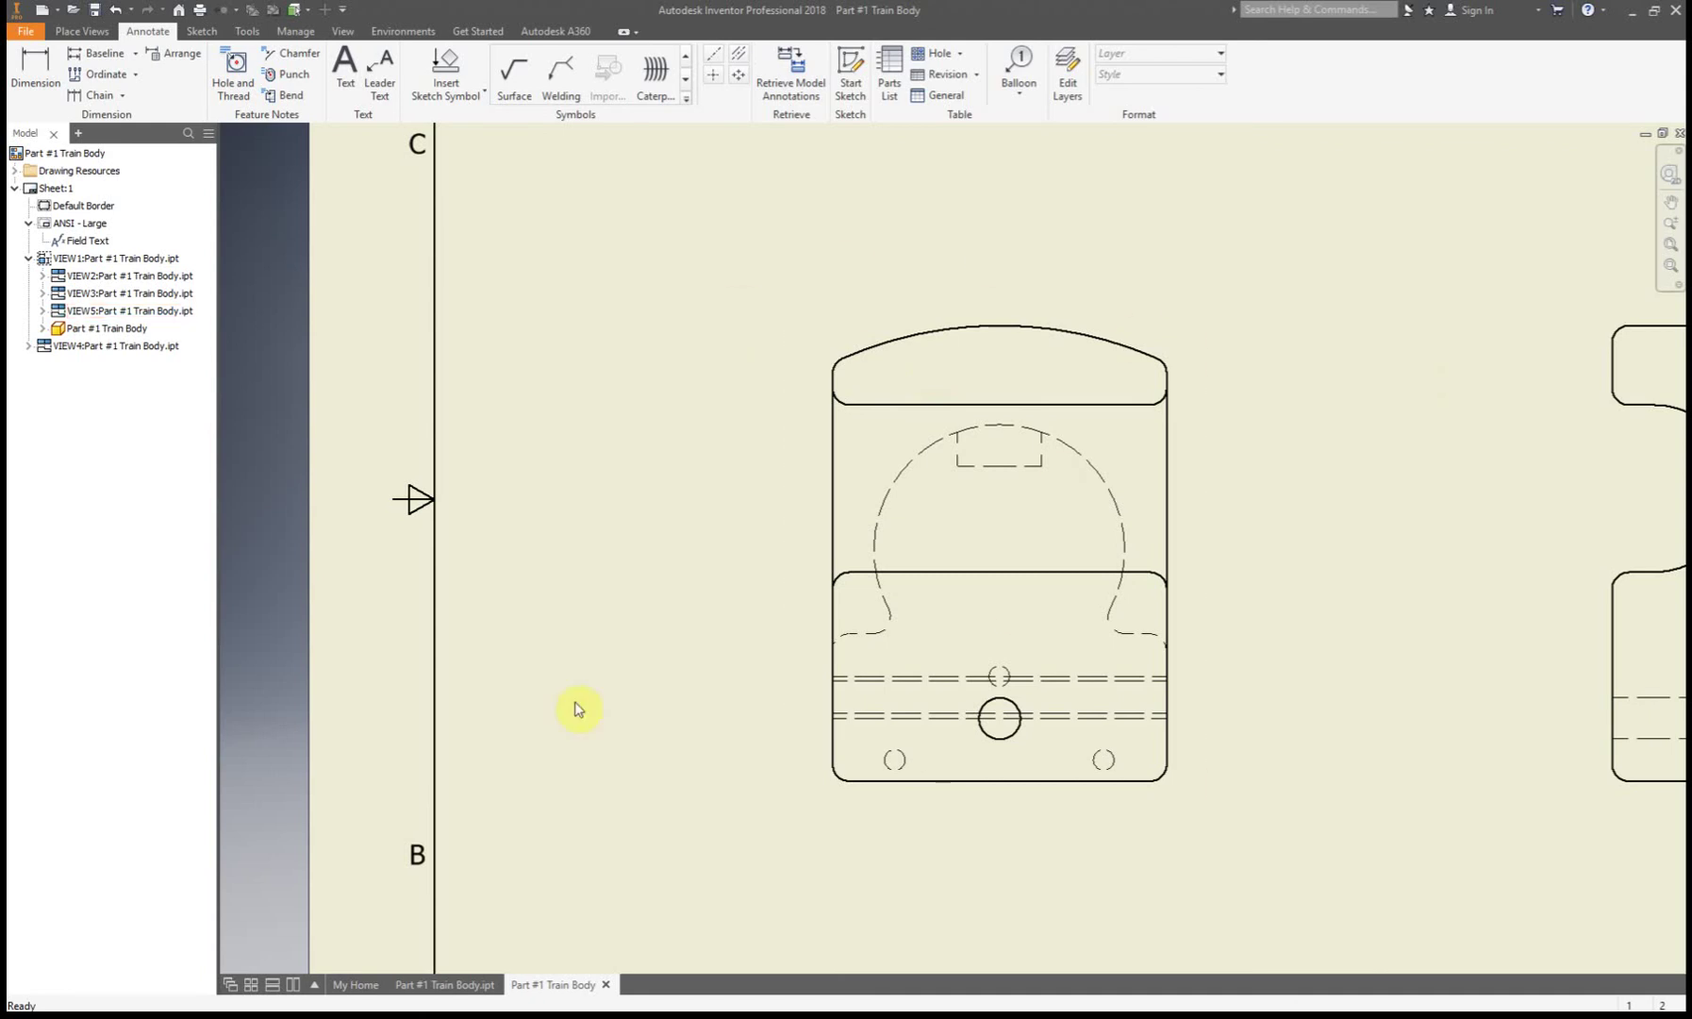
left_click(1670, 247)
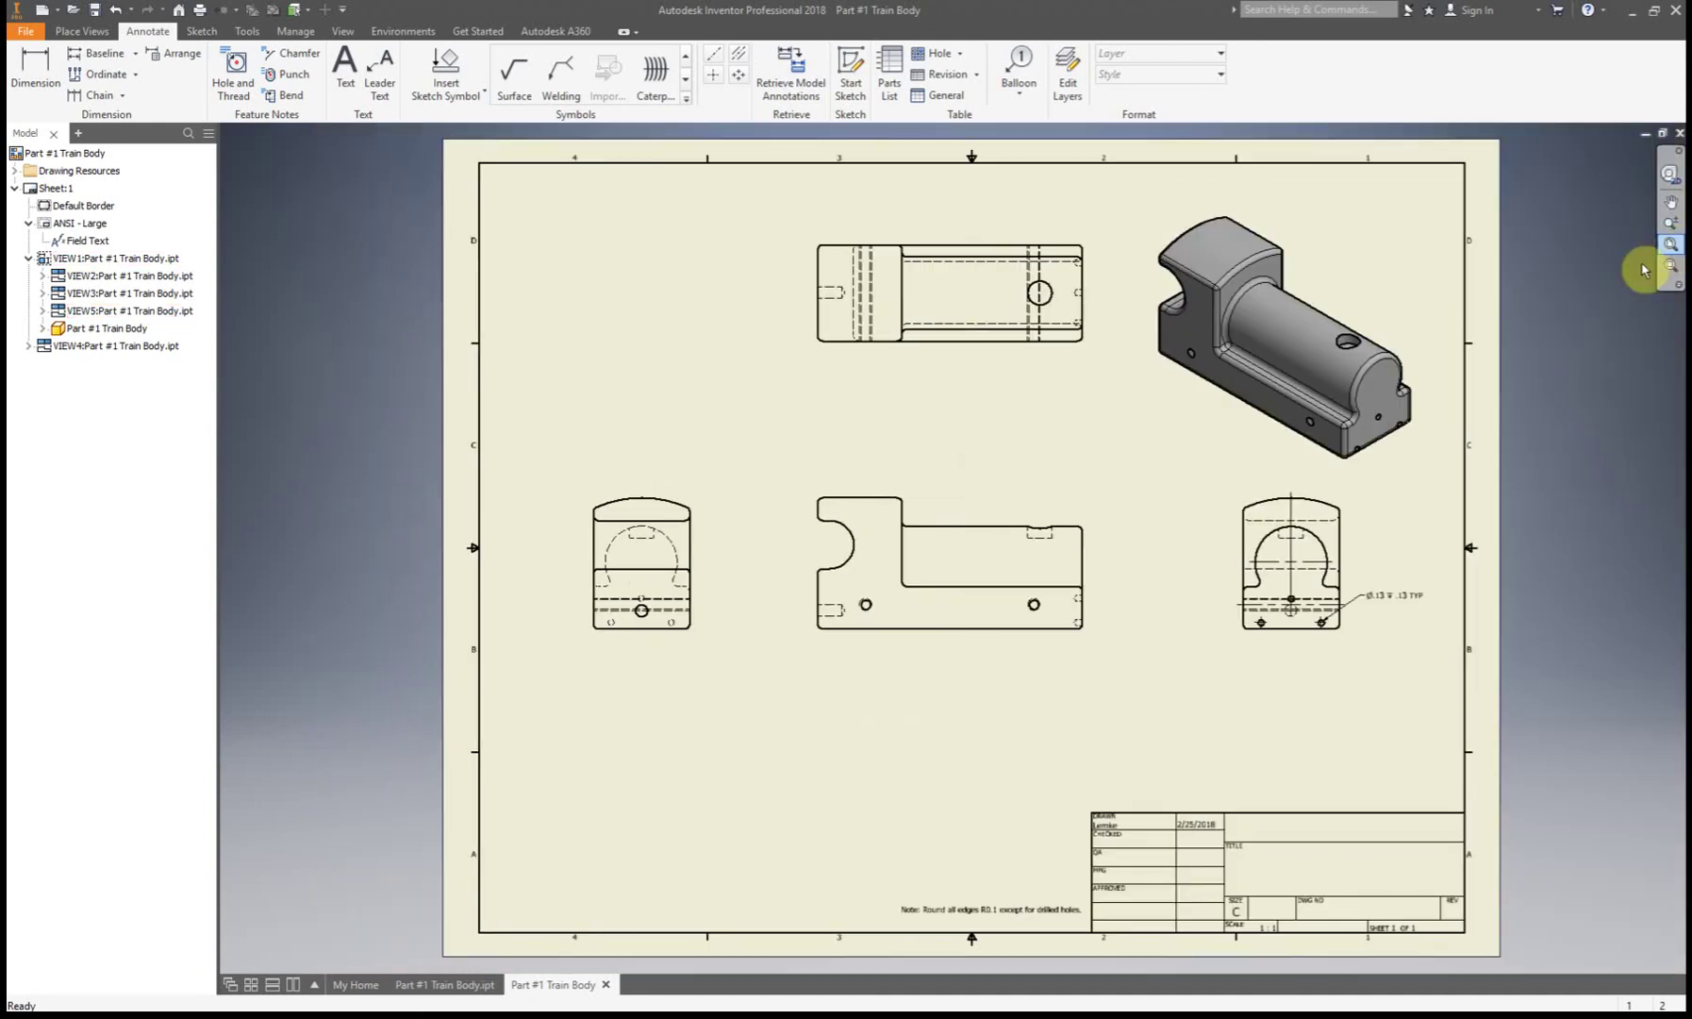
scroll(1355, 562, "down", 5)
left_click(1670, 247)
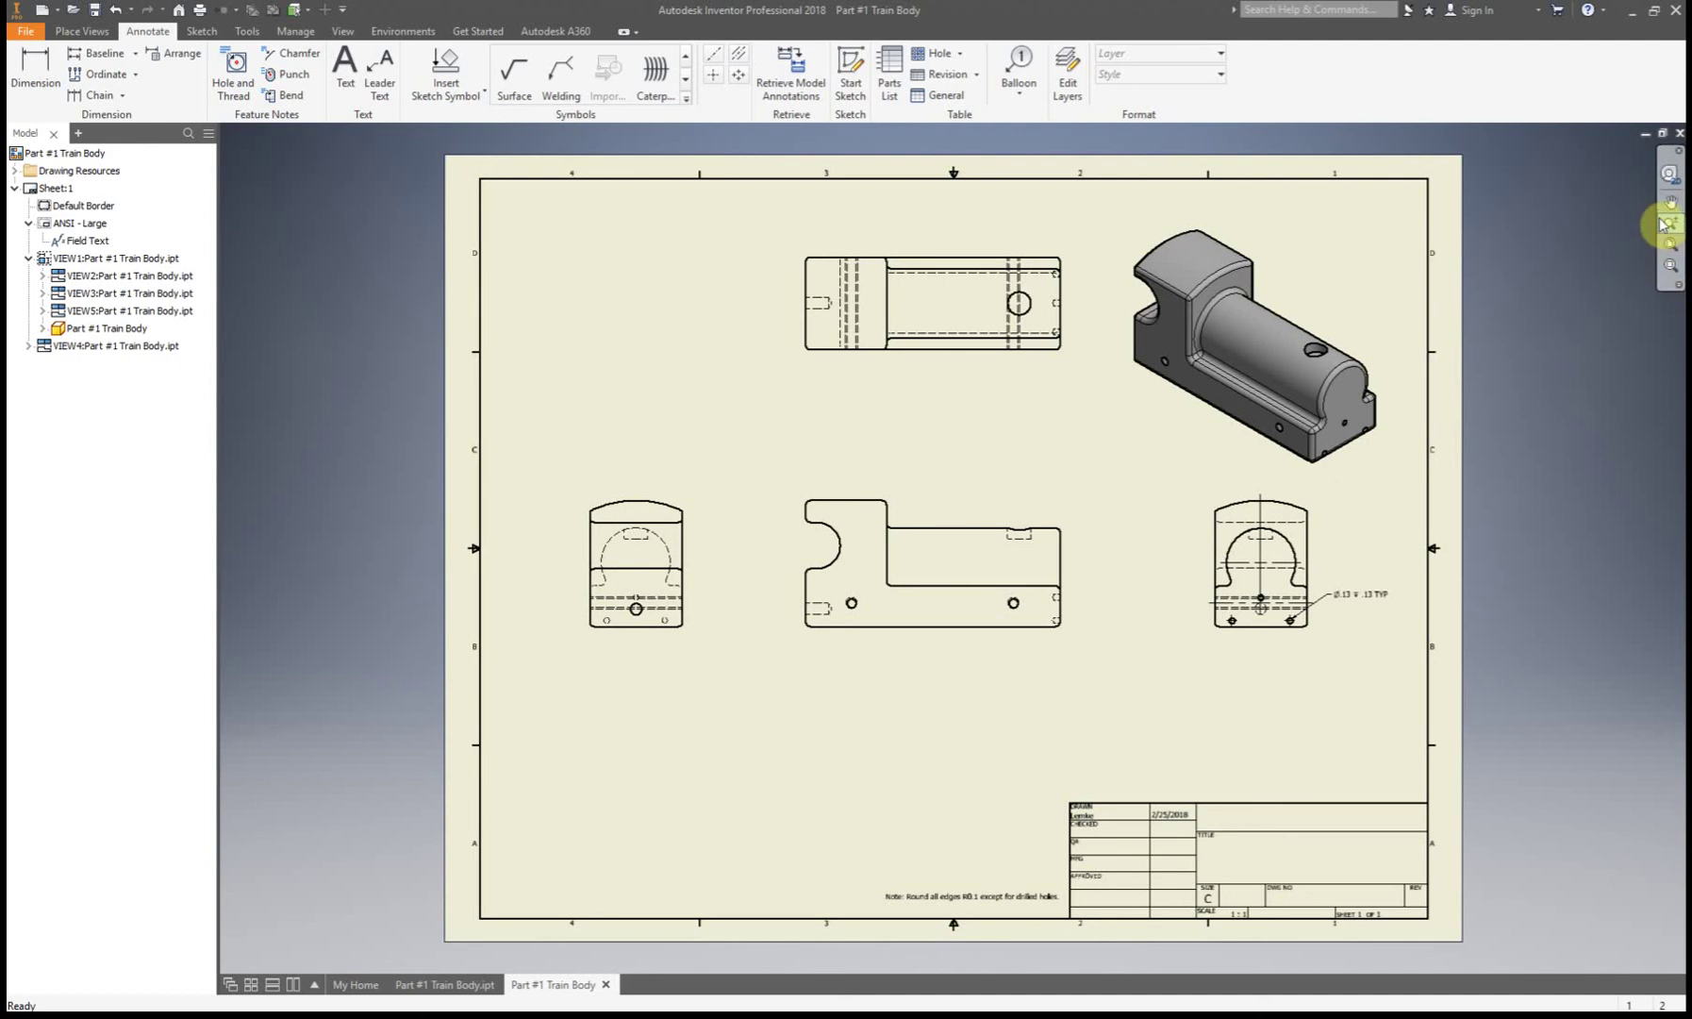
left_click(1670, 223)
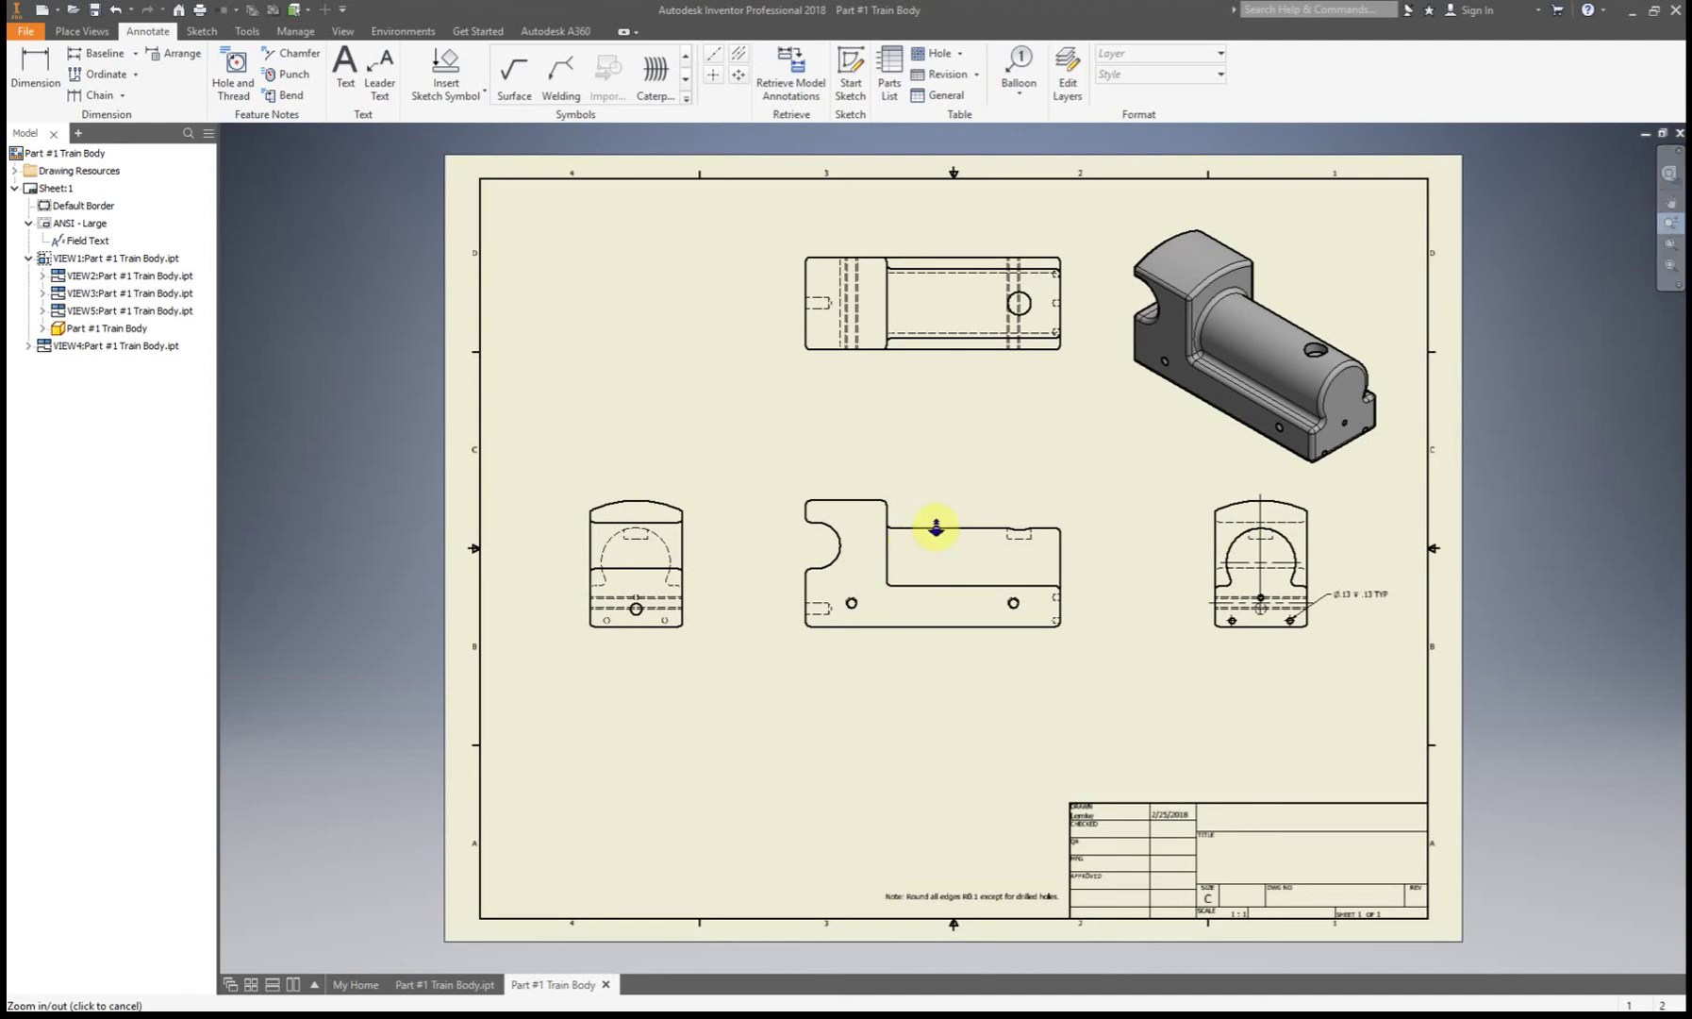
middle_click_drag(933, 529, 979, 406)
mouse_move(979, 406)
left_mouse_down()
mouse_move(973, 556)
mouse_move(1001, 510)
left_mouse_up()
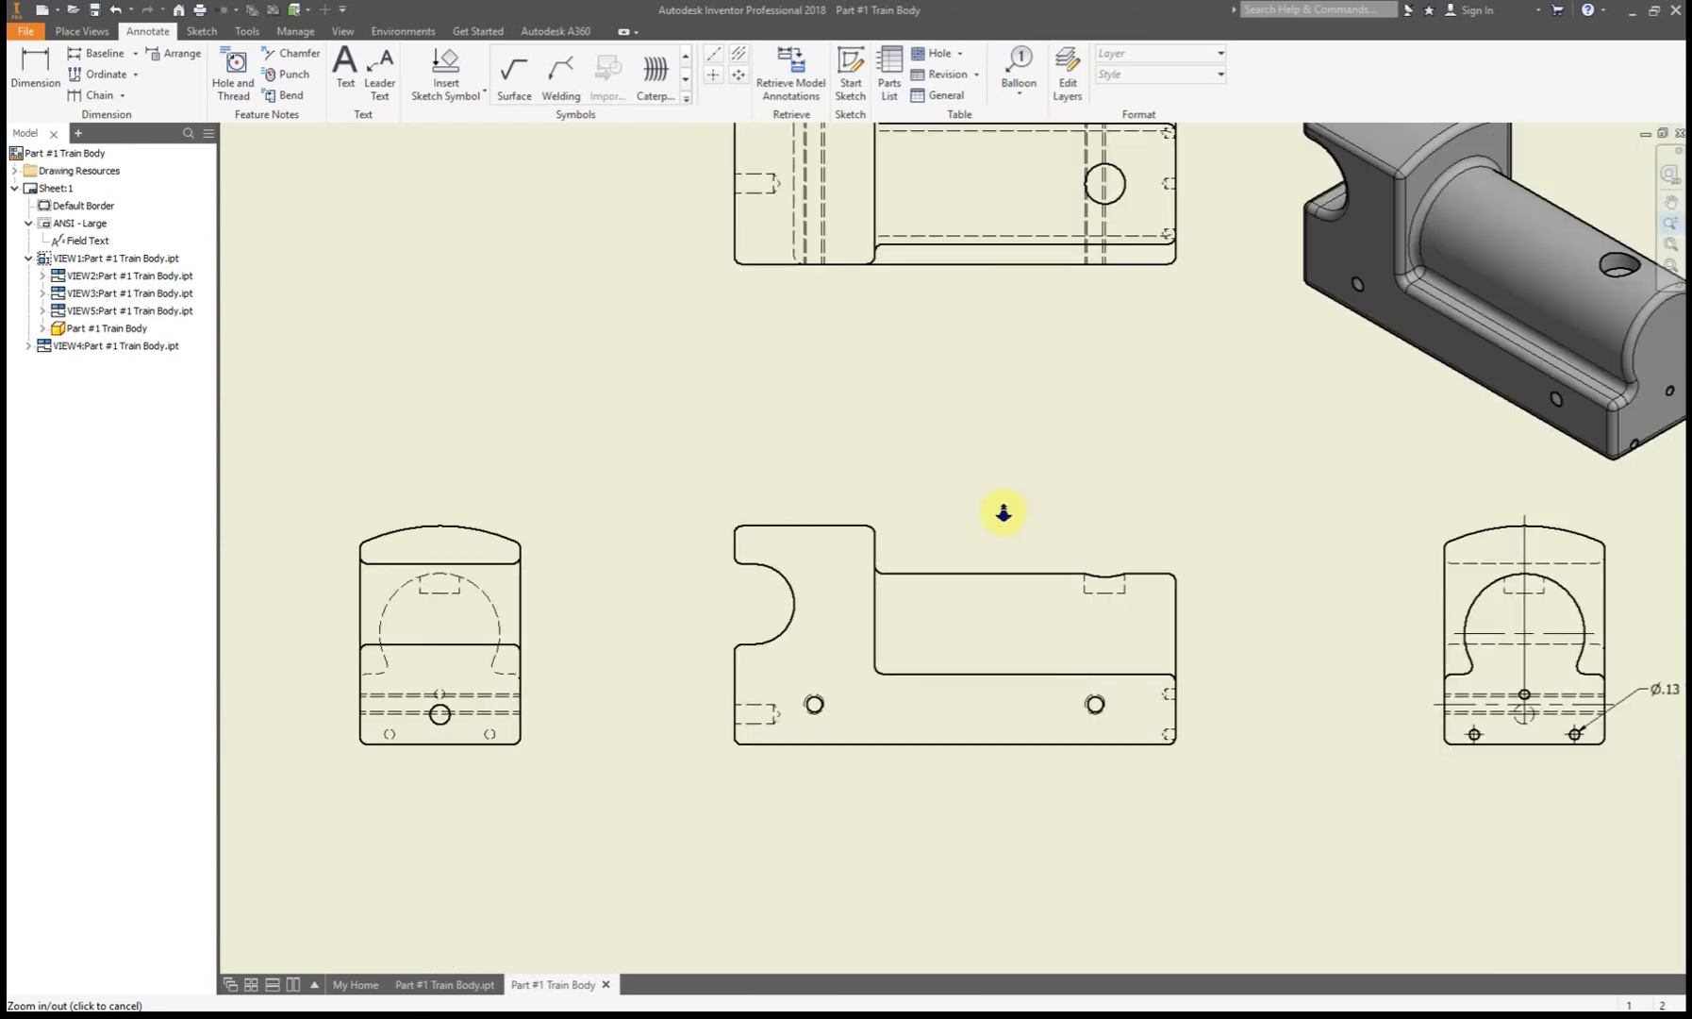
mouse_move(997, 400)
left_mouse_down()
mouse_move(1009, 610)
mouse_move(1004, 283)
mouse_move(1025, 522)
mouse_move(1042, 536)
mouse_move(1088, 774)
mouse_move(1069, 468)
mouse_move(1076, 555)
mouse_move(1536, 186)
left_mouse_up()
left_click(1672, 204)
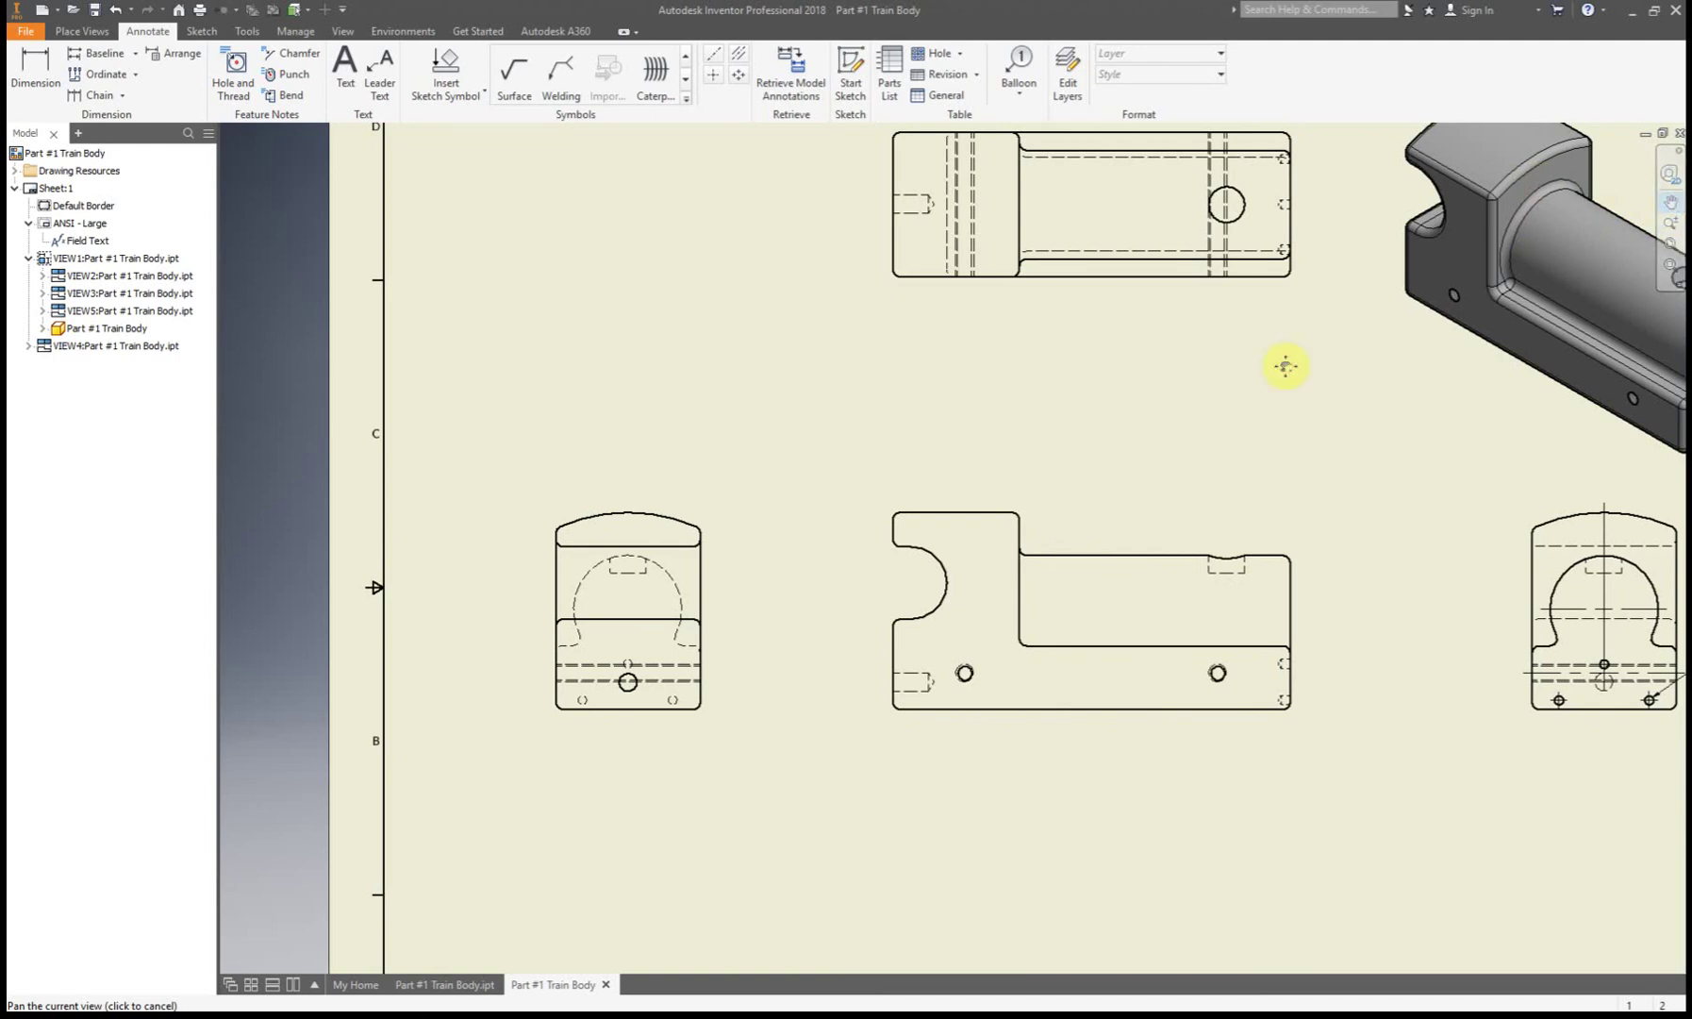
mouse_move(1283, 366)
left_mouse_down()
mouse_move(377, 661)
mouse_move(1306, 396)
left_mouse_up()
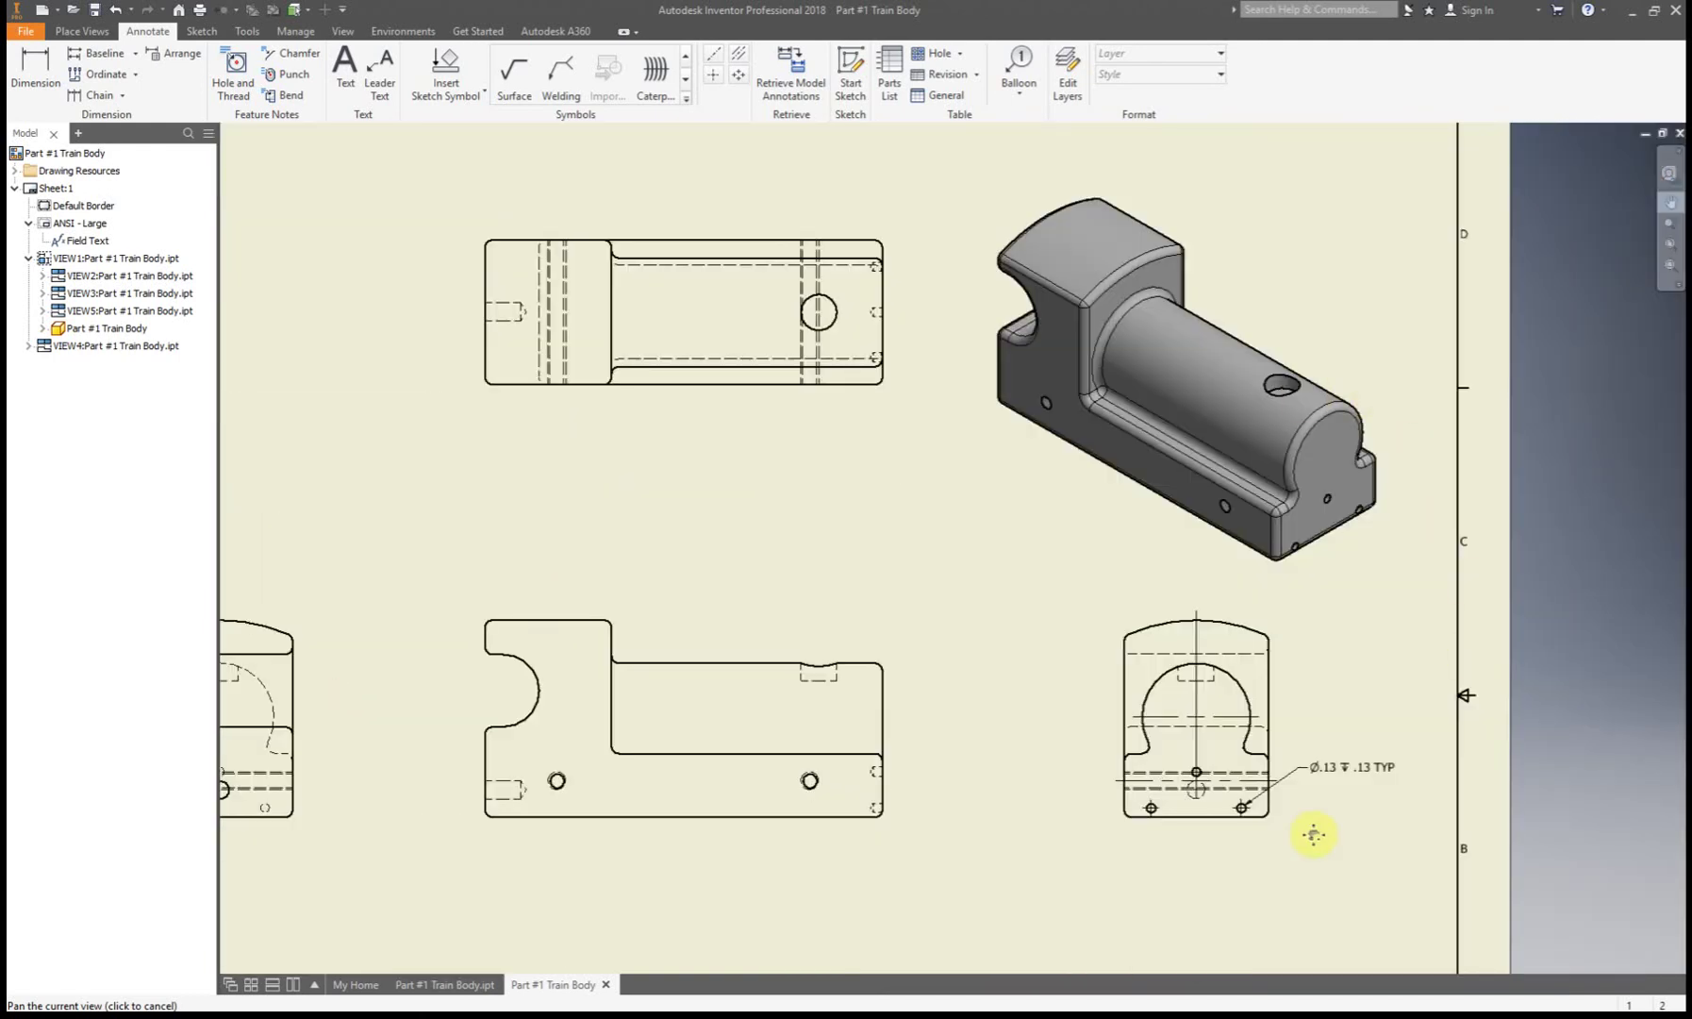
mouse_move(718, 533)
left_mouse_down()
mouse_move(895, 317)
mouse_move(990, 459)
left_mouse_up()
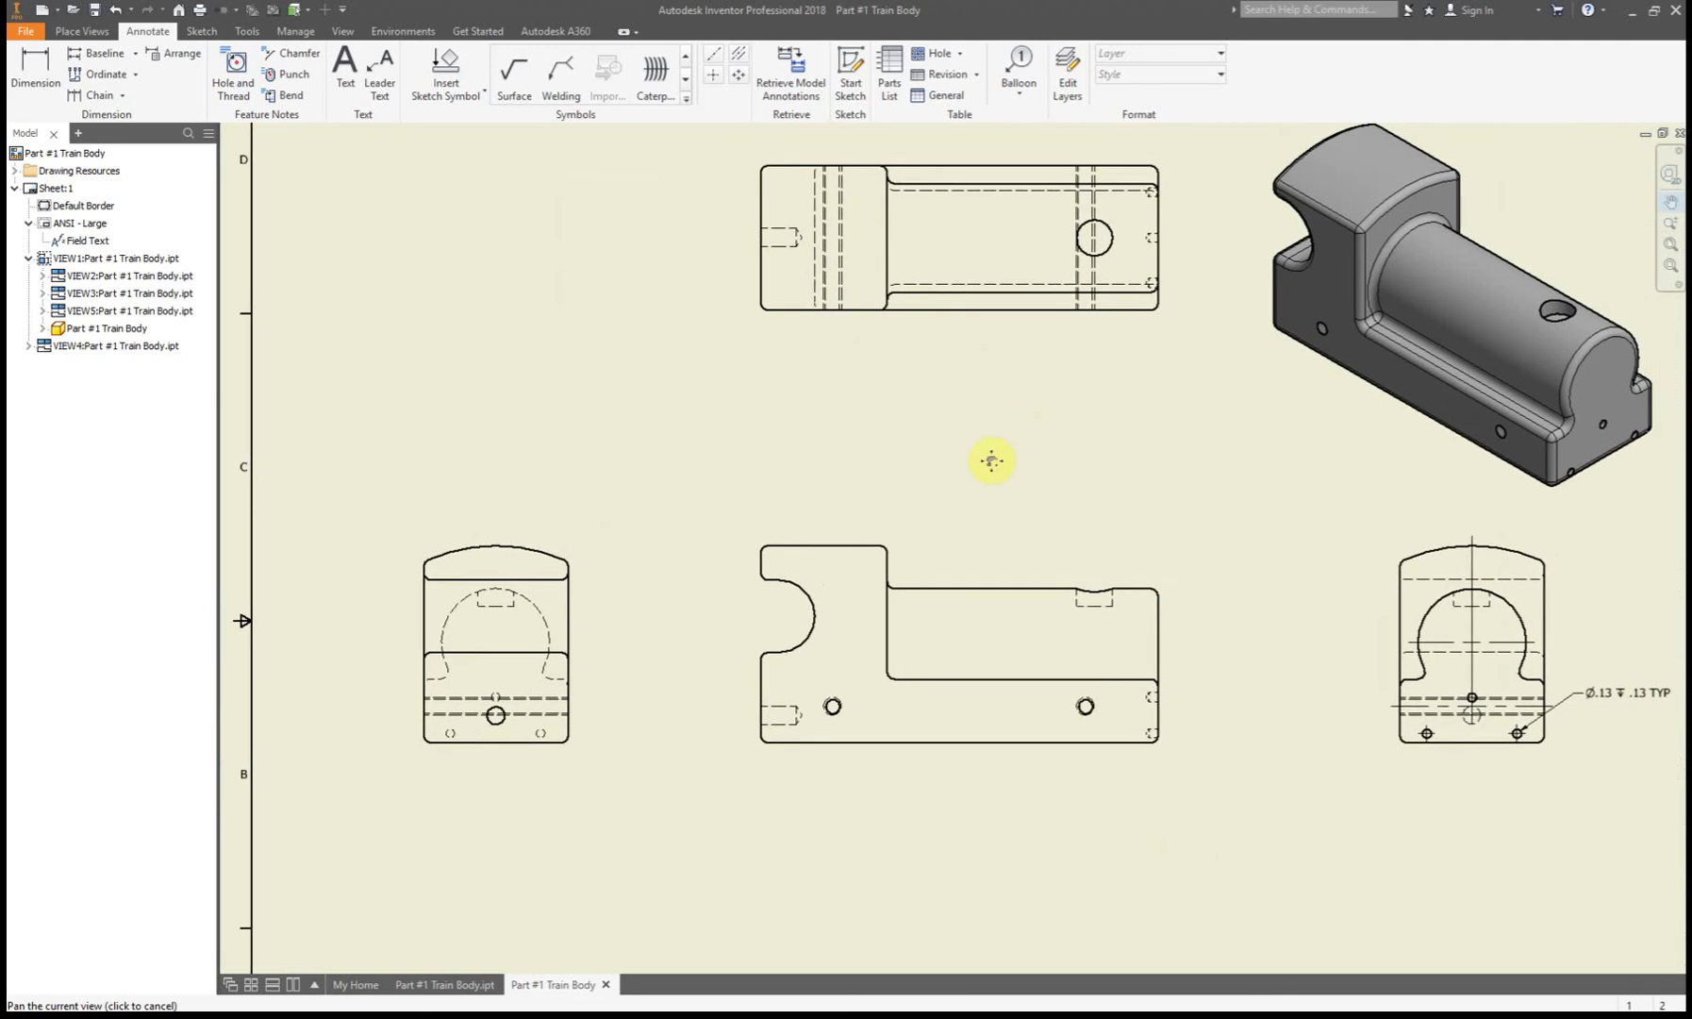
left_click(1670, 244)
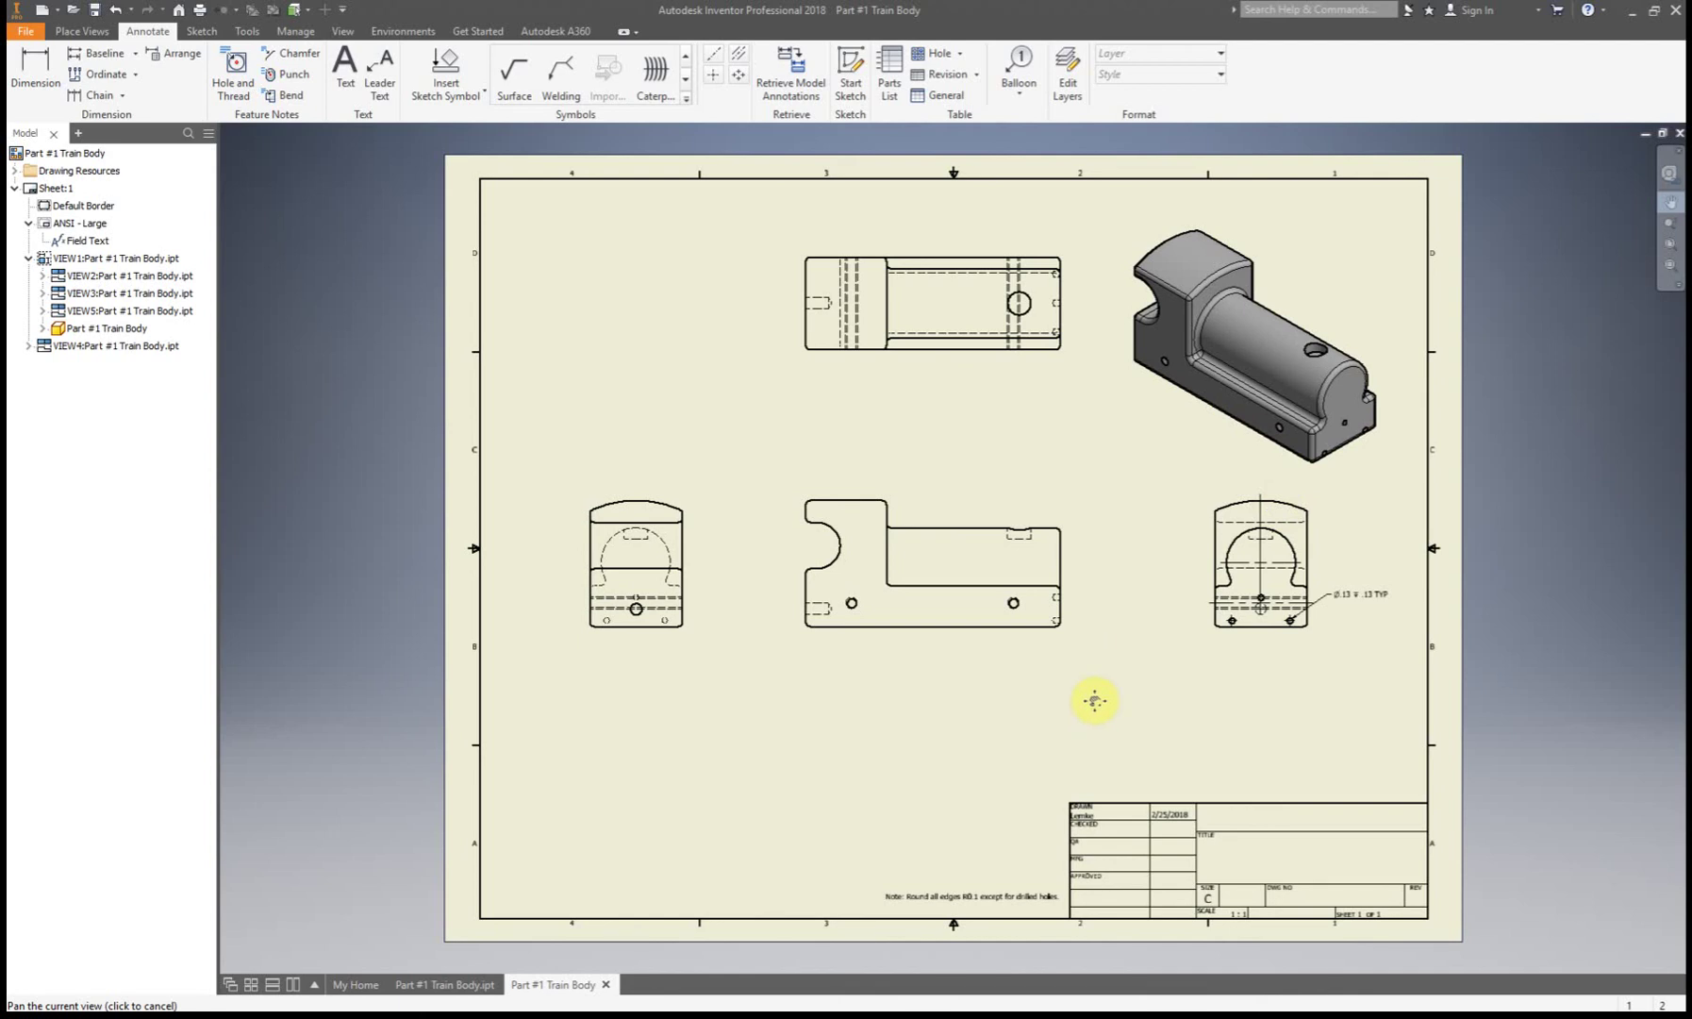
End panning and bring up the Paint image reading 'Add Dimensions!!!'
key("Escape")
key("F2")
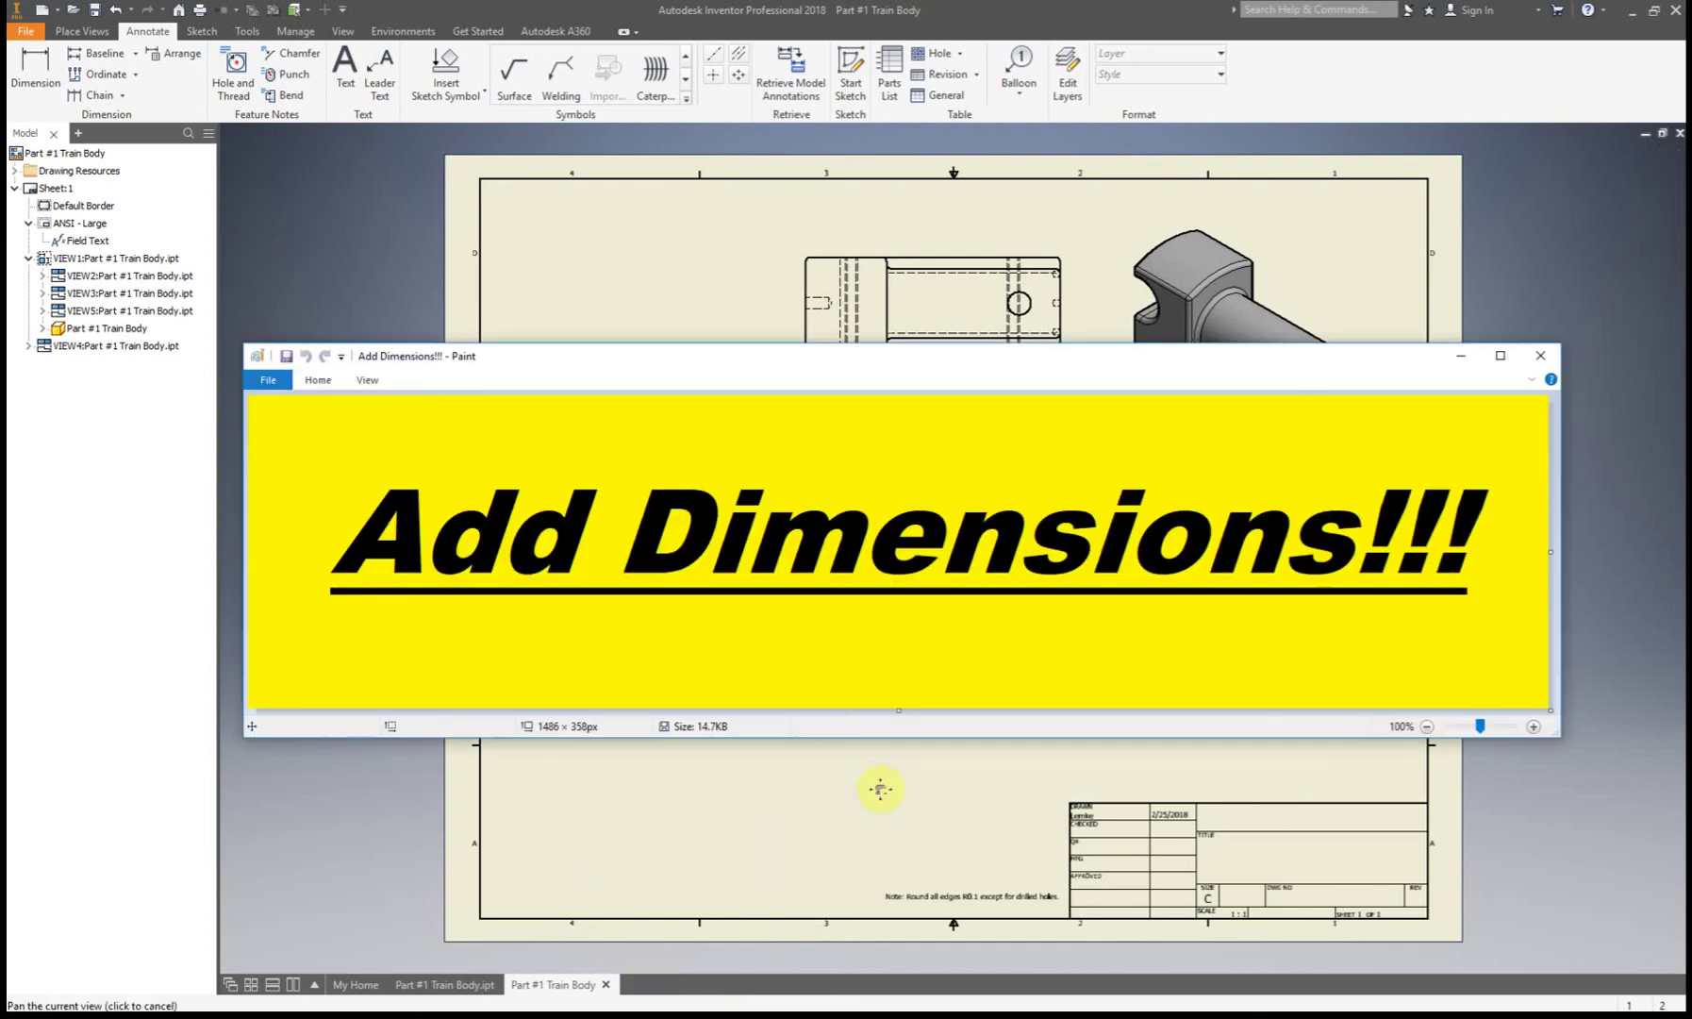